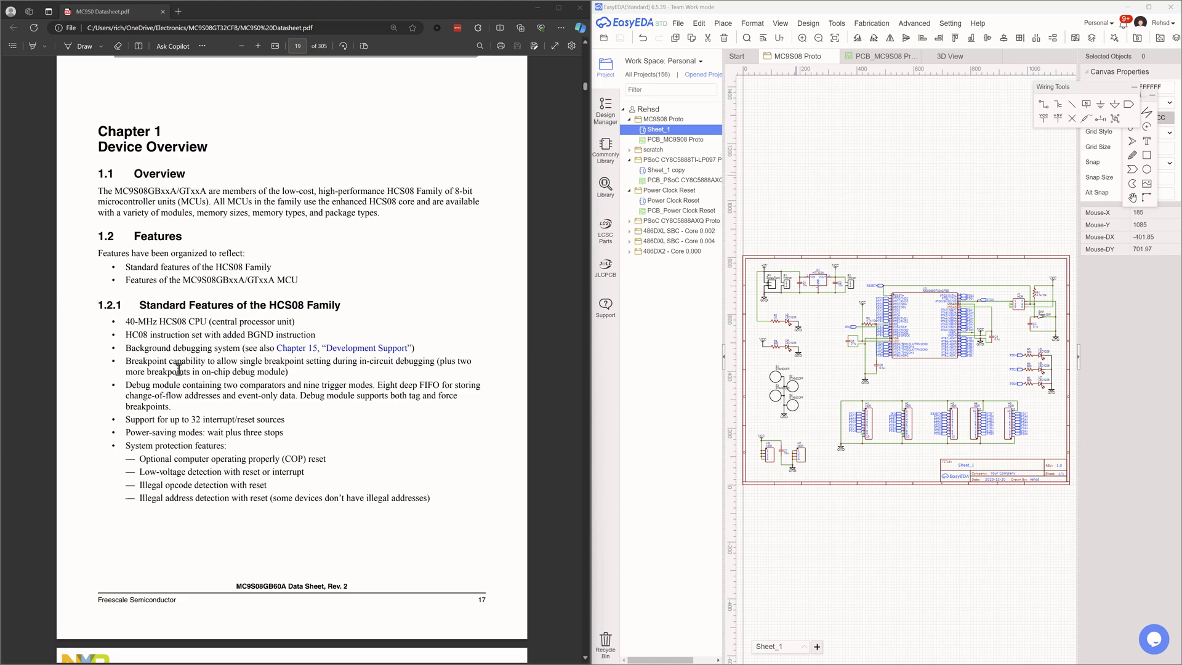
# - Review the datasheet's standard HCS08 family features and the MC9S08GBxxA/GTxxA series feature list
pyautogui.moveTo(126, 321); pyautogui.dragTo(166, 323)
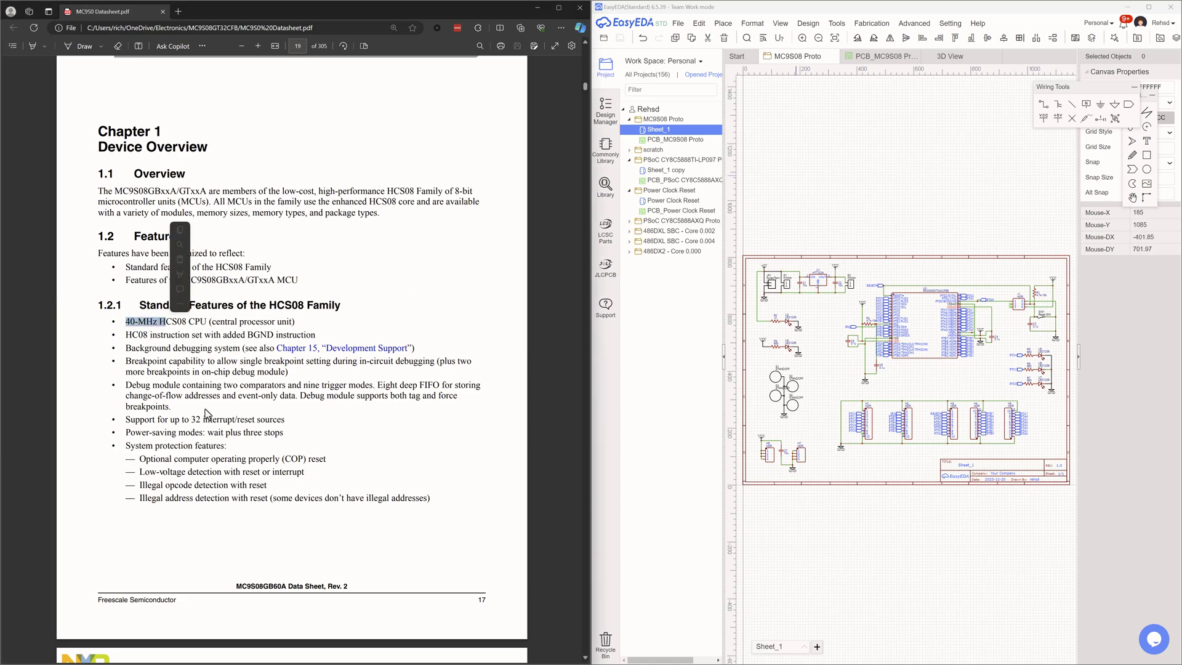
pyautogui.scroll(-9, 226, 463)
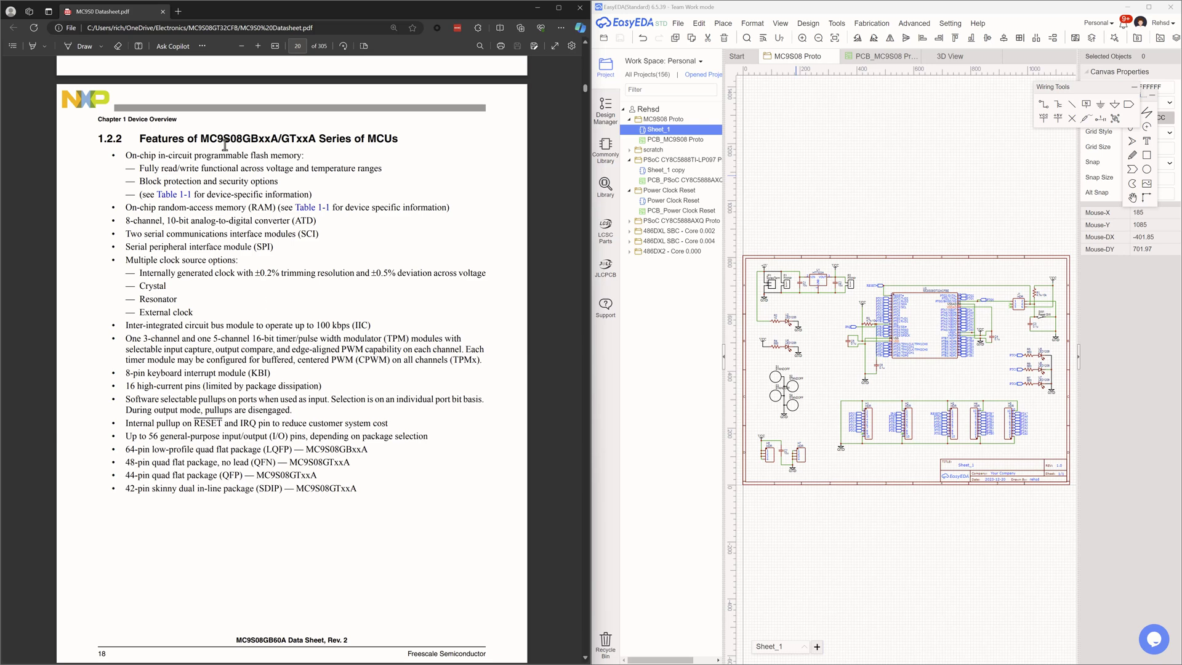
pyautogui.moveTo(204, 138); pyautogui.dragTo(251, 140)
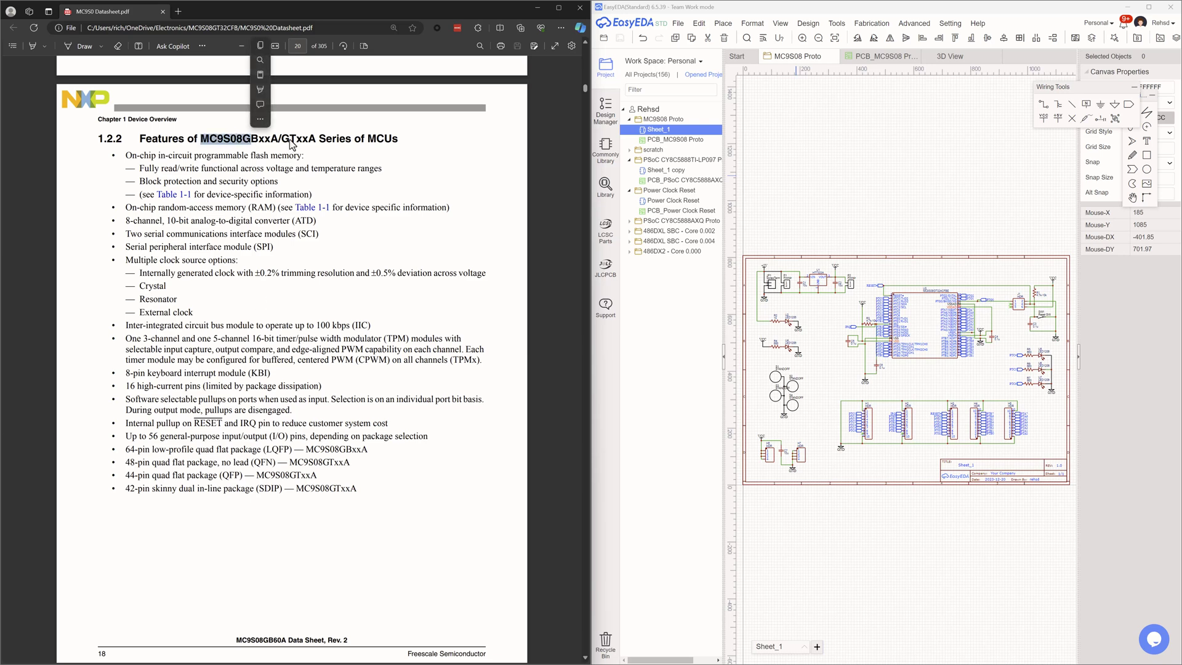
pyautogui.click(293, 141)
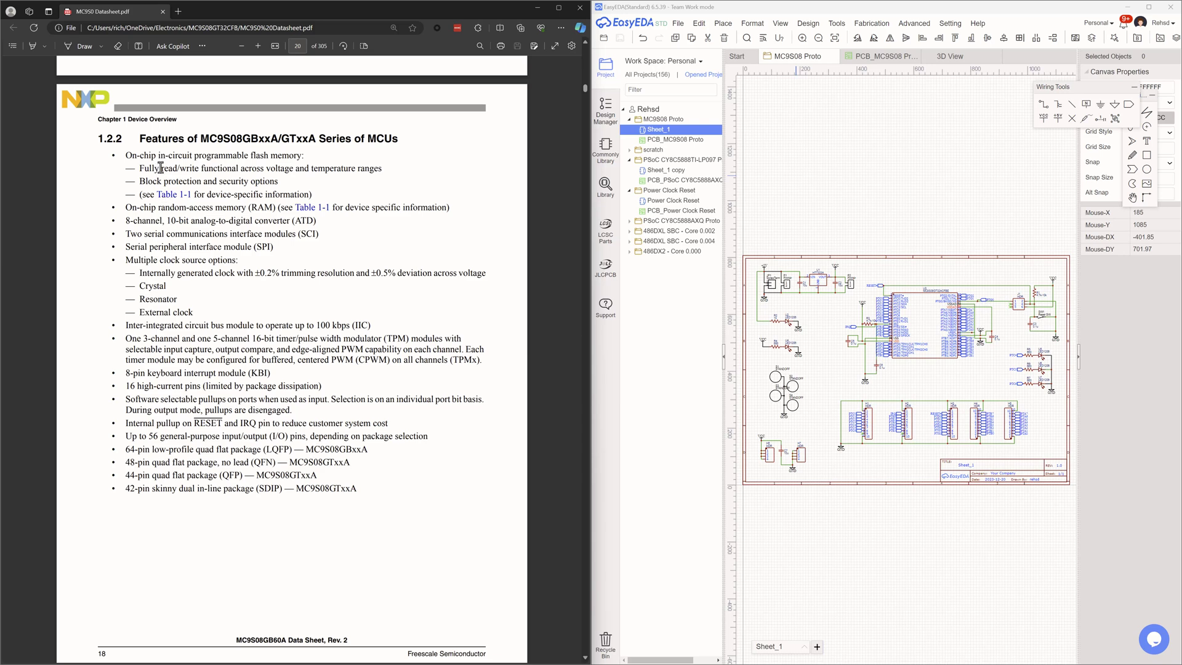
pyautogui.moveTo(161, 168); pyautogui.dragTo(275, 471)
pyautogui.click(275, 471)
pyautogui.scroll(-5, 378, 378)
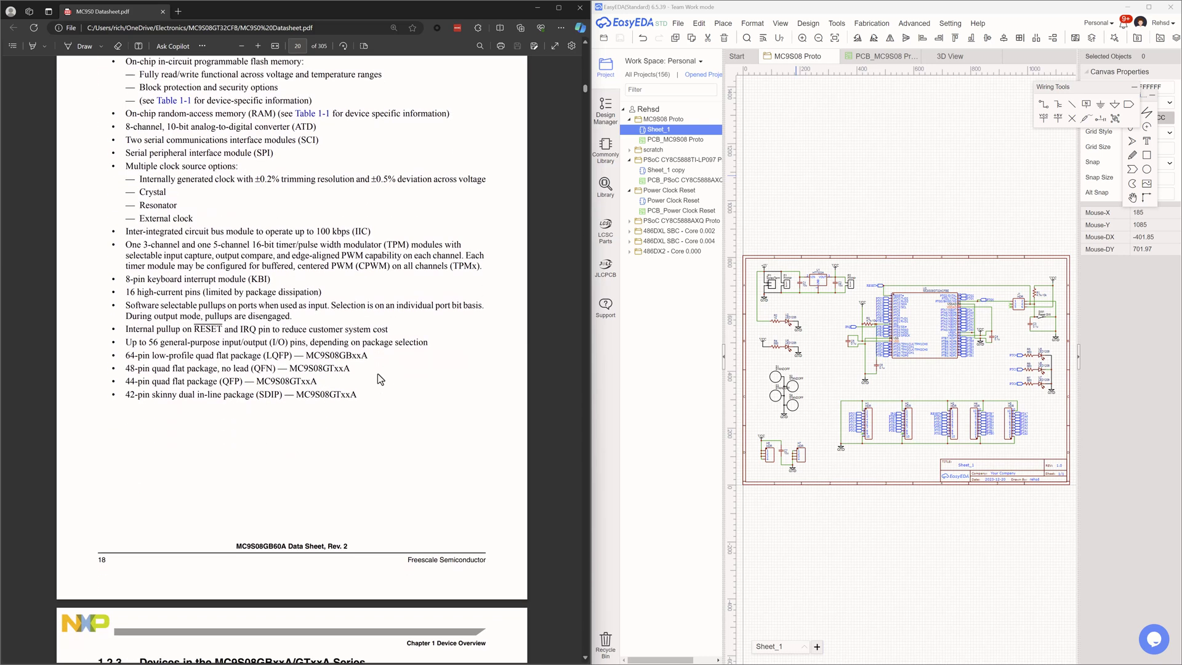
# - Examine the MC9S08GT32A row of the datasheet's device table, highlighting its part name and 44 QFP package entry
pyautogui.scroll(-3, 378, 378)
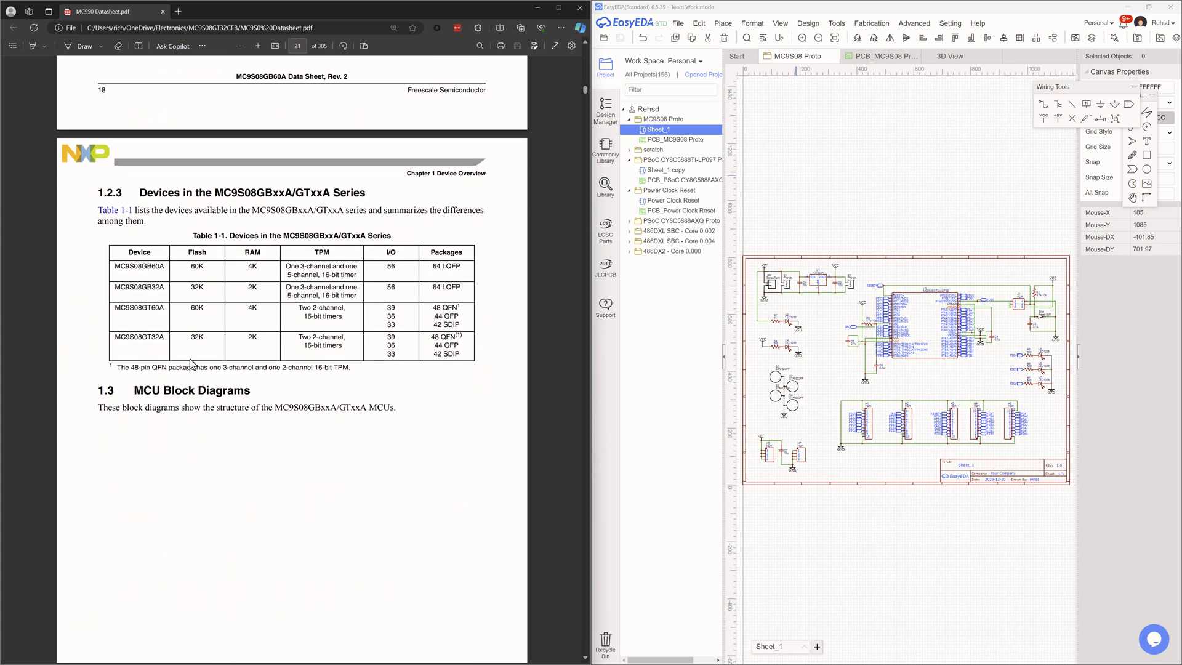
pyautogui.moveTo(167, 342); pyautogui.dragTo(121, 339)
pyautogui.moveTo(461, 346); pyautogui.dragTo(390, 348)
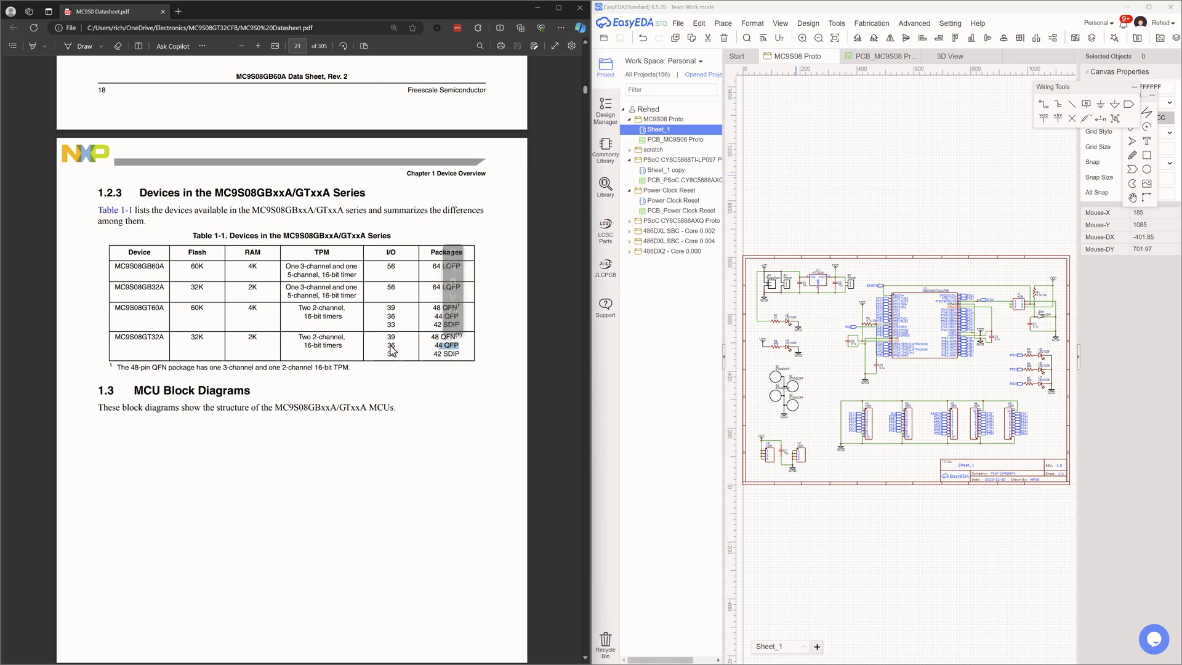
pyautogui.click(388, 348)
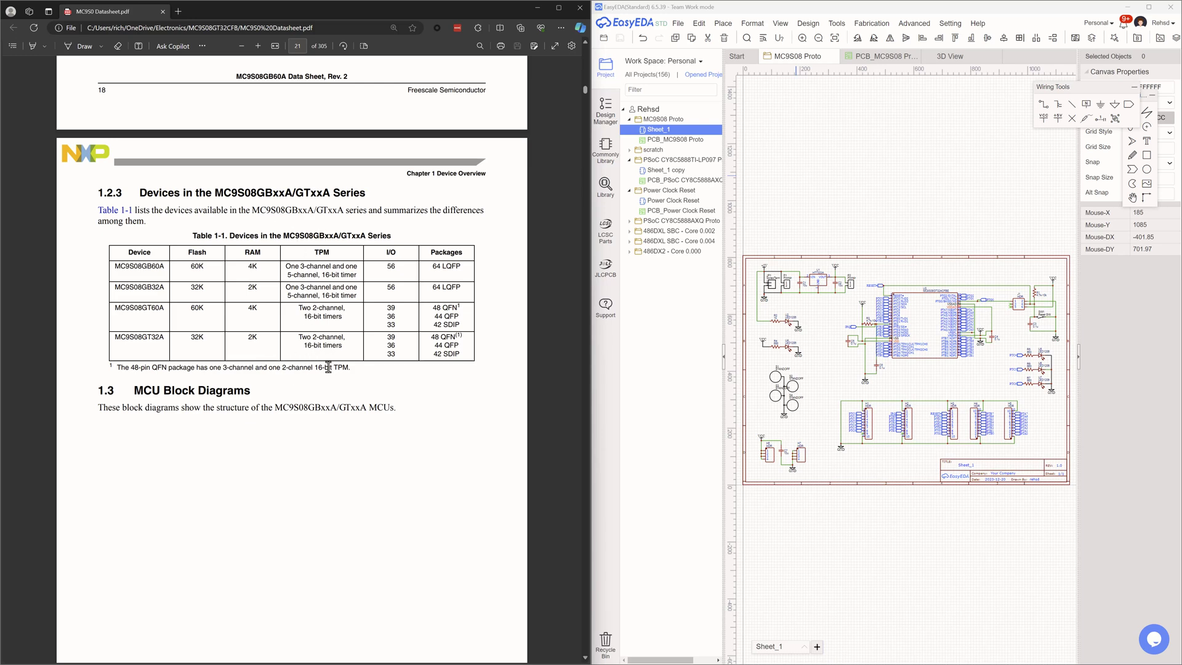
# - Look through the datasheet's MCU block diagram, block versions table and system clock distribution section
pyautogui.scroll(-10, 351, 430)
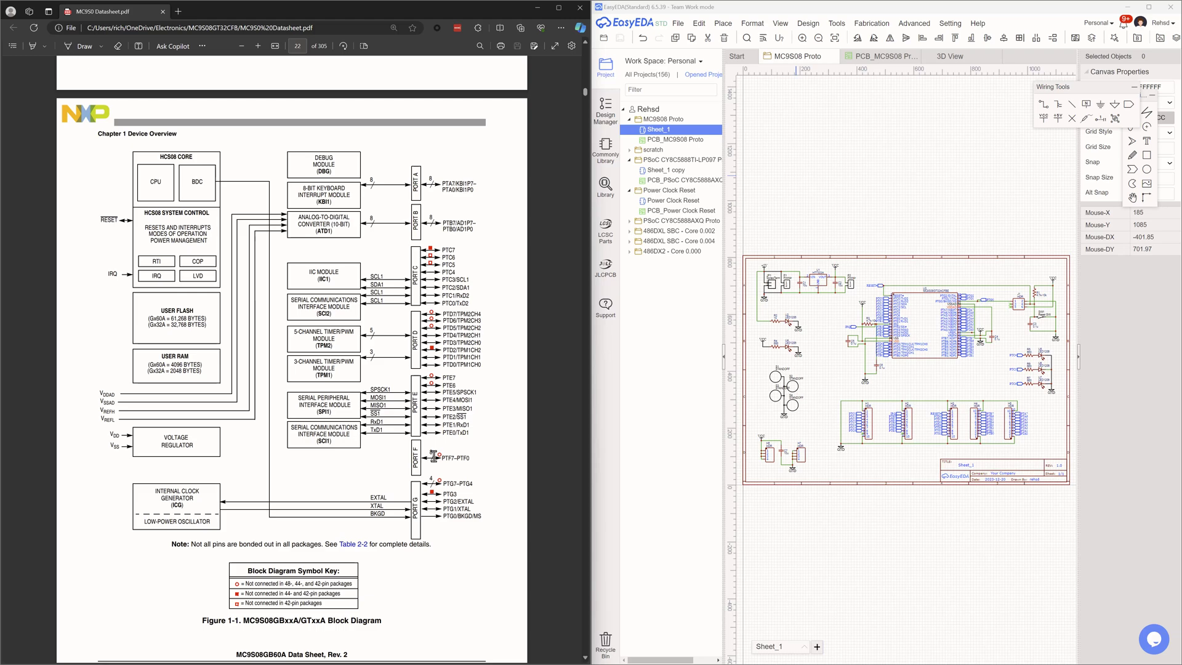
pyautogui.scroll(-9, 434, 456)
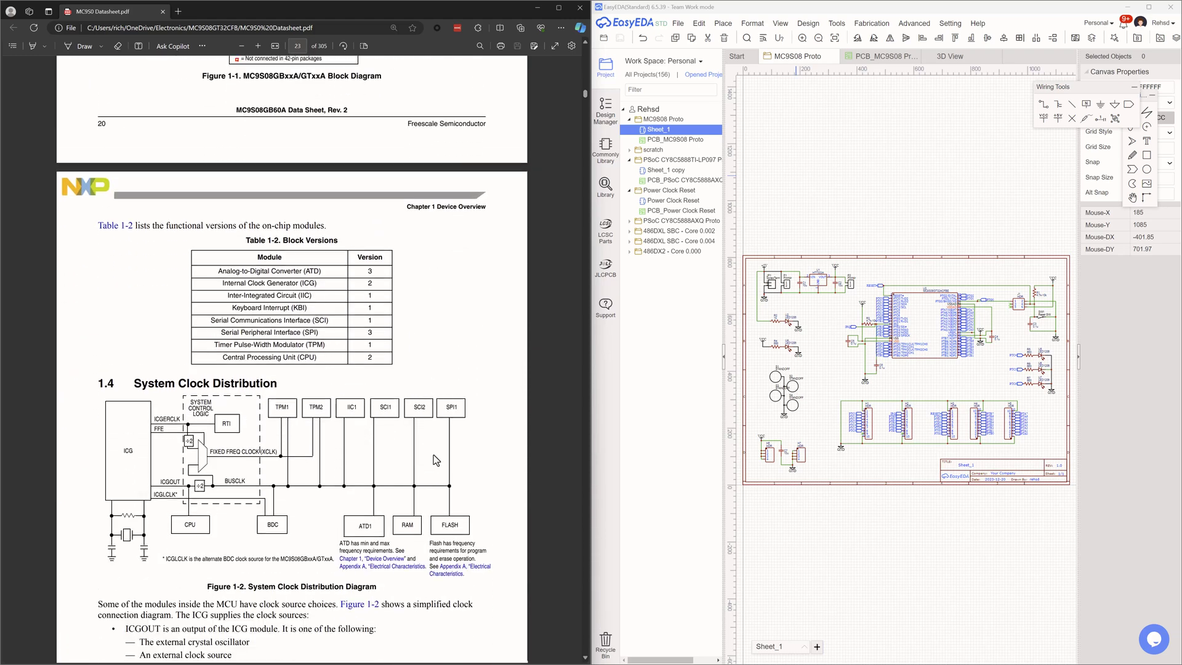
pyautogui.scroll(-3, 434, 458)
pyautogui.scroll(-10, 434, 458)
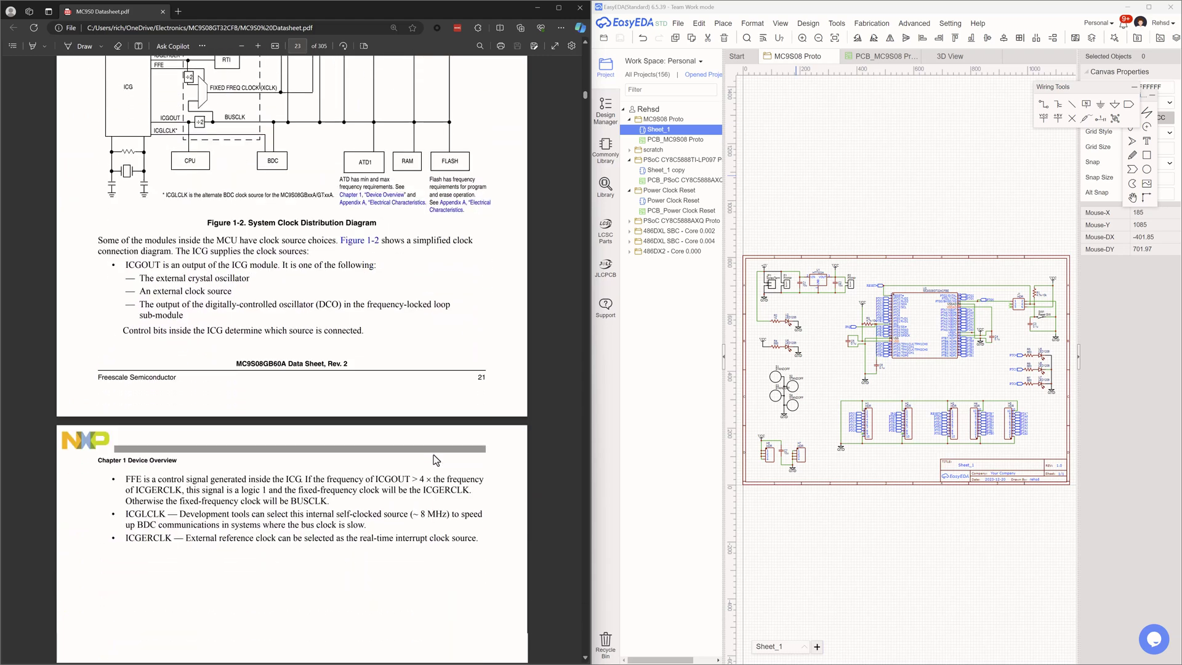
pyautogui.scroll(-15, 435, 460)
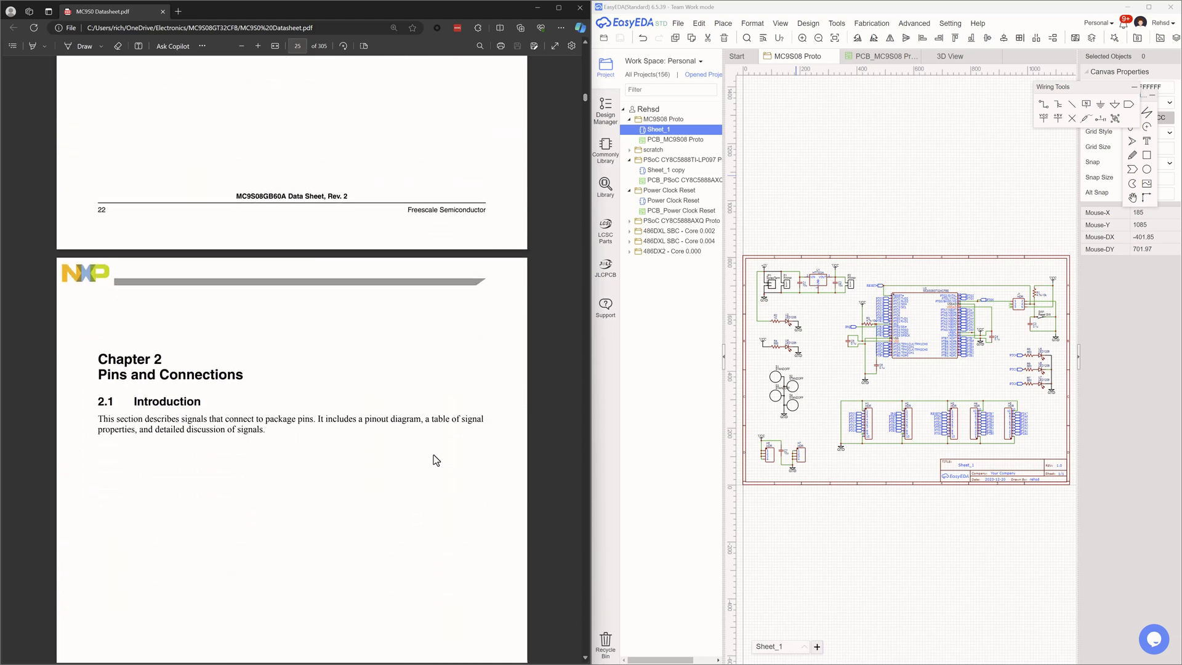
# - Review the datasheet's package pin assignments in chapter 2 through to the Basic System Connections diagram
pyautogui.scroll(-14, 435, 459)
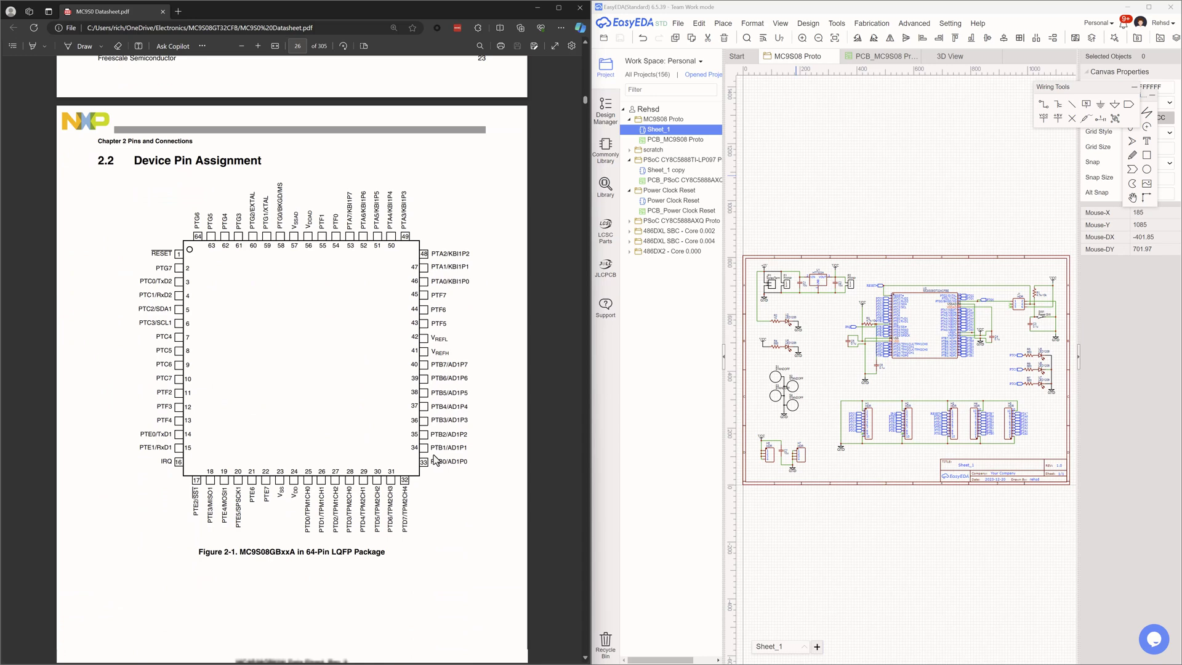
pyautogui.scroll(-8, 435, 459)
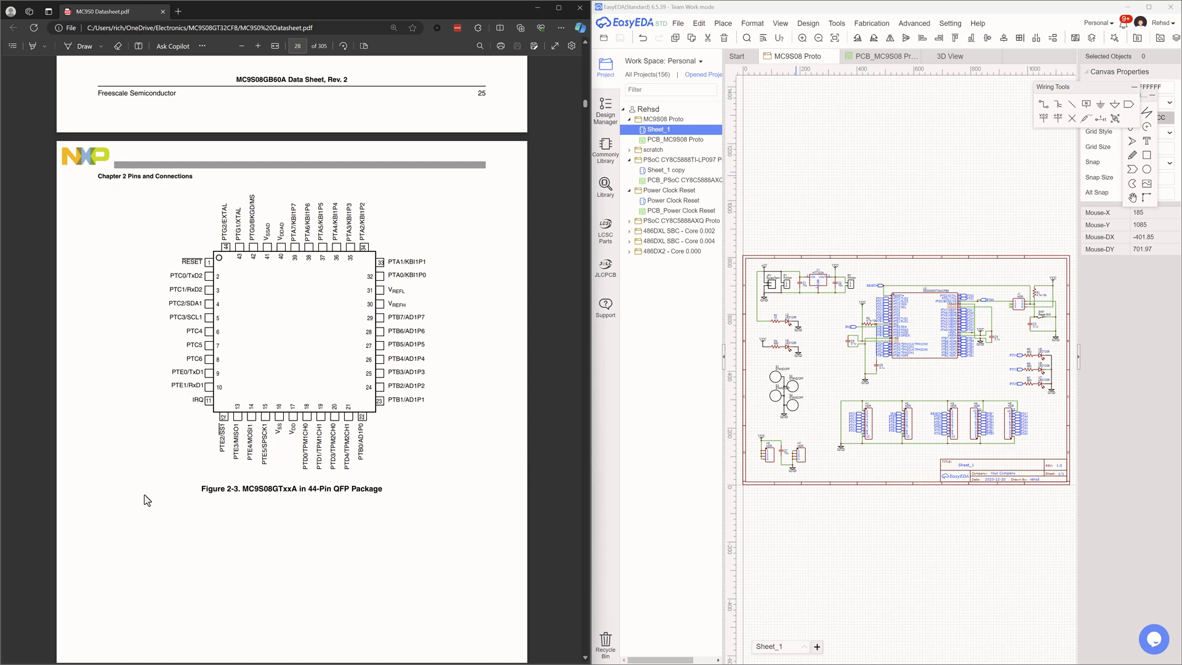
pyautogui.scroll(-15, 144, 494)
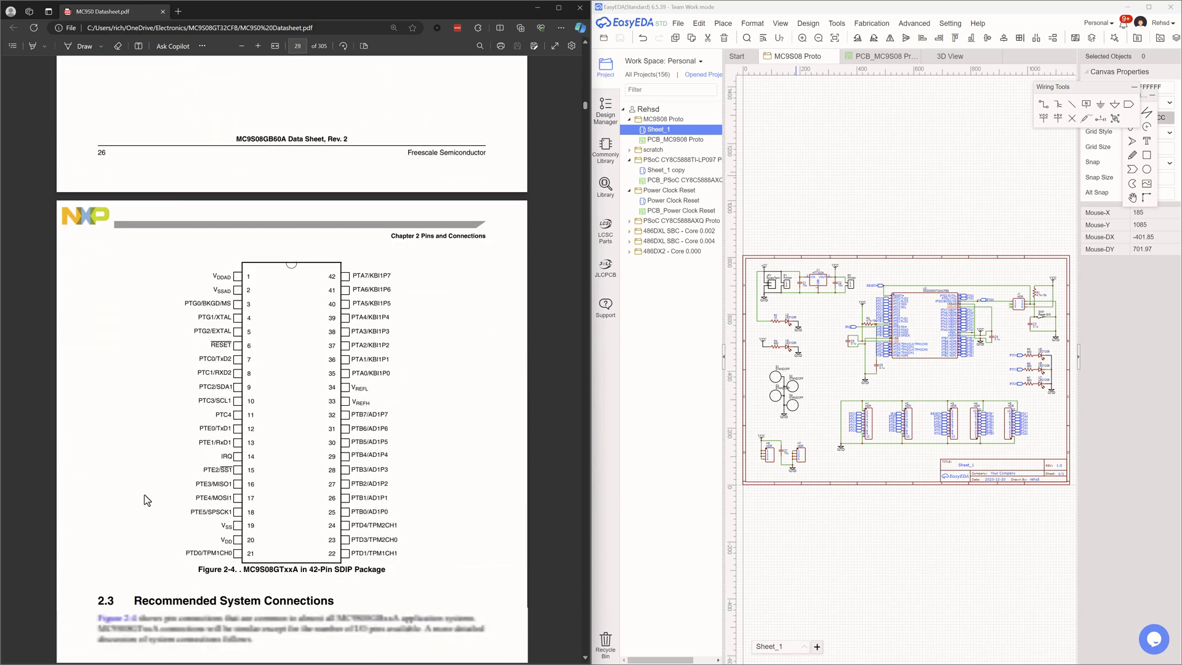
pyautogui.scroll(-6, 144, 494)
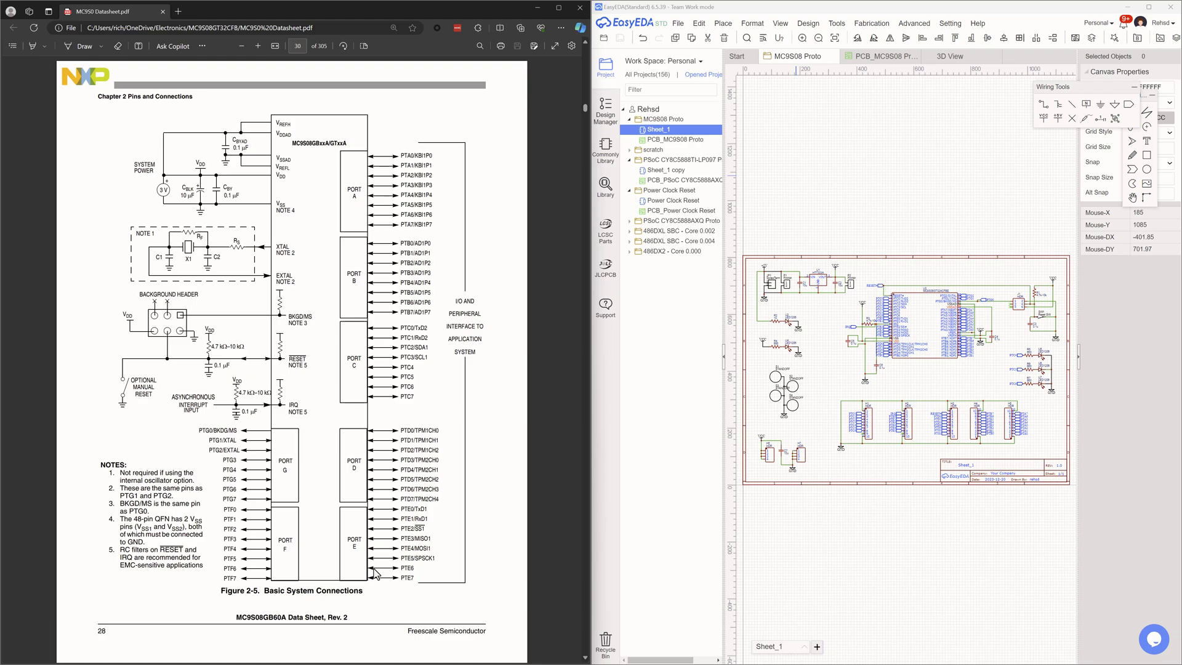
# - Compare the 64-pin, 44-pin and 42-pin package pinouts again, ending at the Basic System Connections diagram in Figure 2-5
pyautogui.scroll(15, 357, 549)
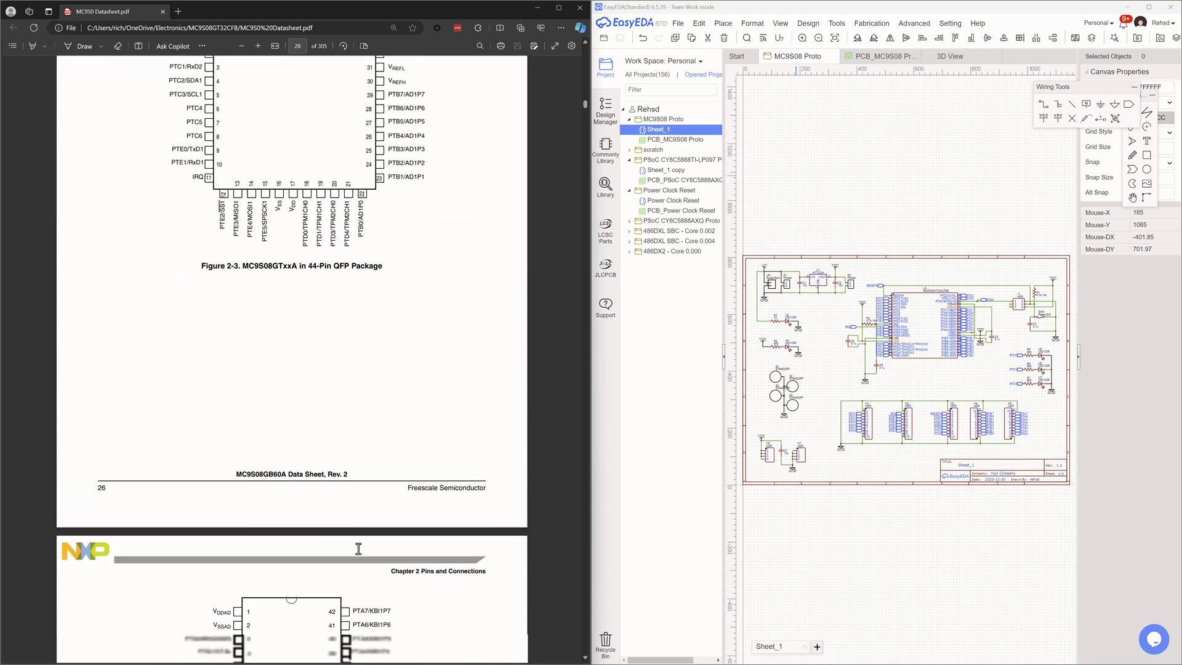
pyautogui.scroll(-2, 358, 549)
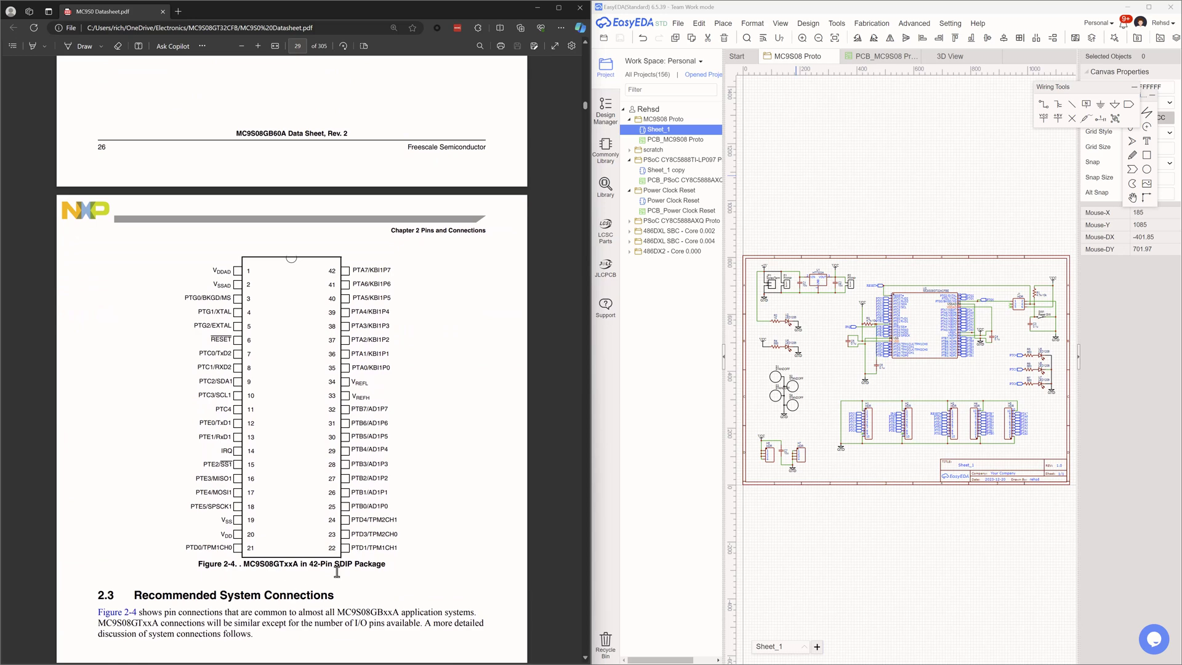
pyautogui.scroll(10, 305, 540)
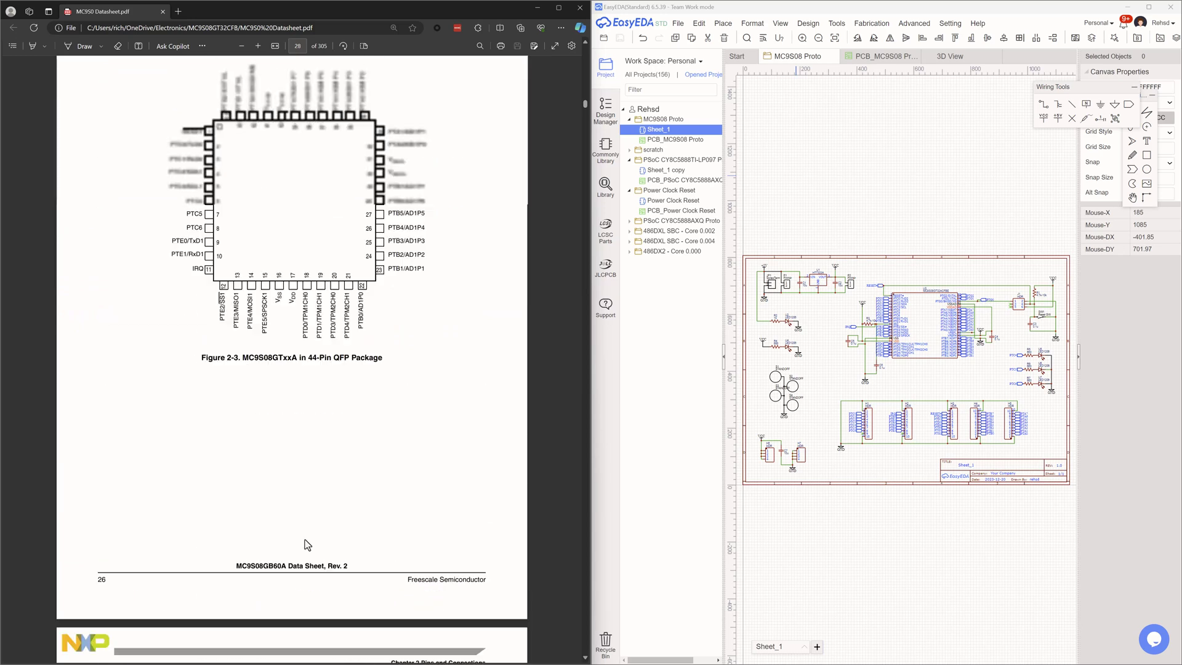
pyautogui.scroll(5, 305, 539)
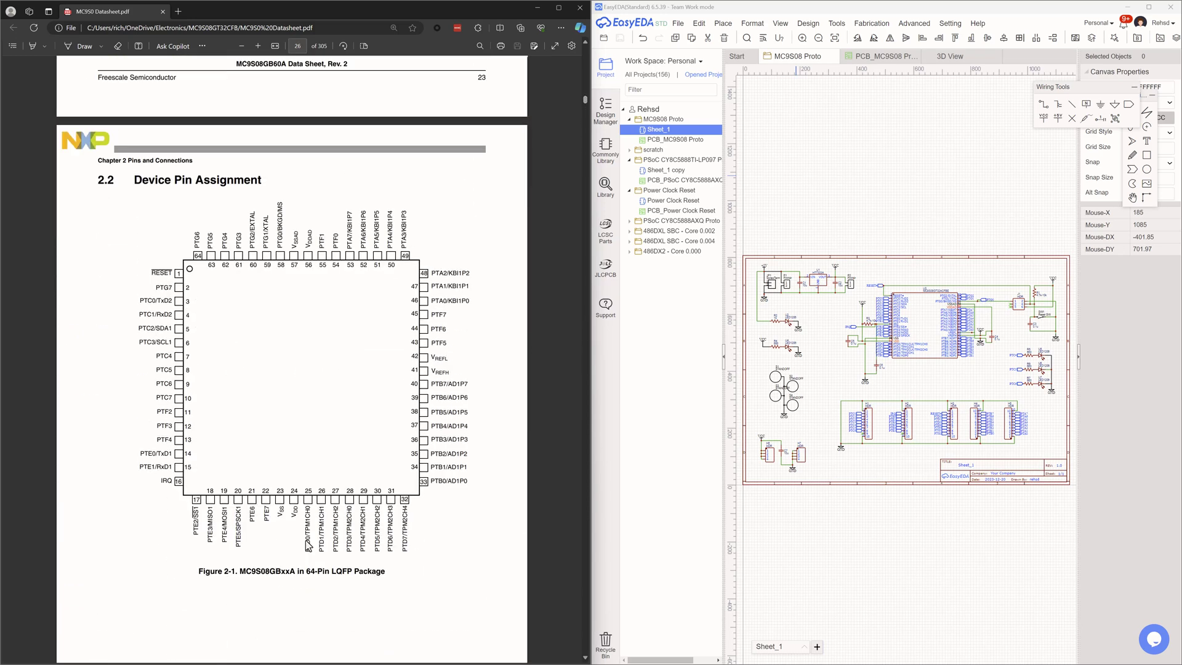
pyautogui.scroll(-5, 305, 541)
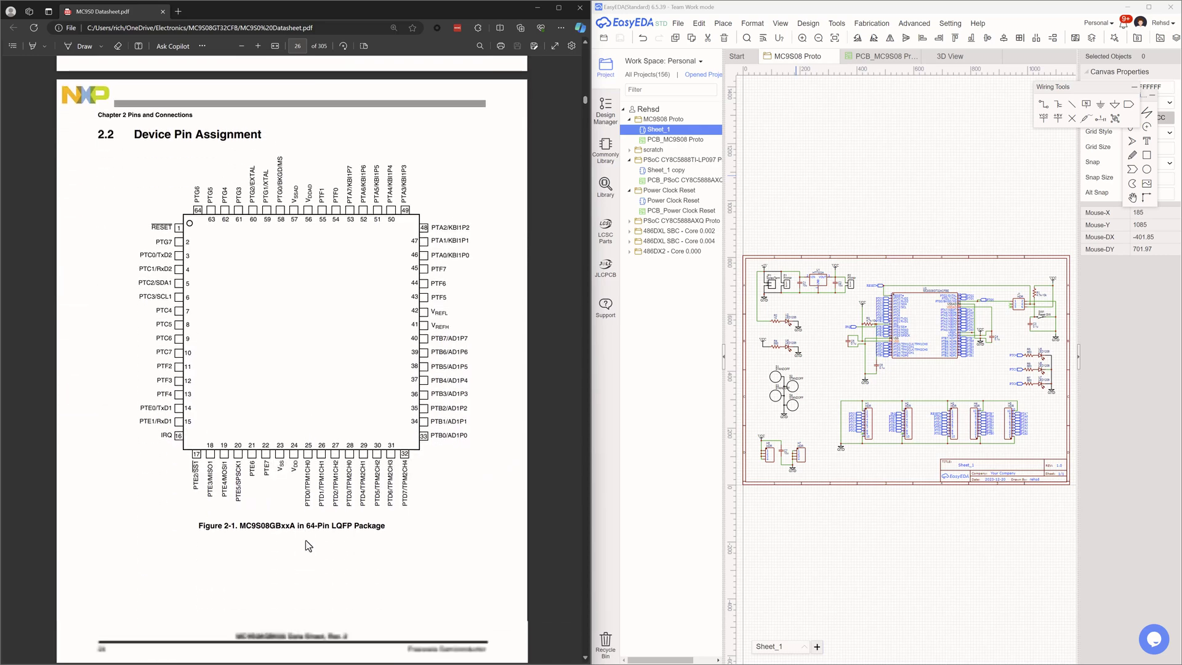
pyautogui.scroll(-10, 305, 540)
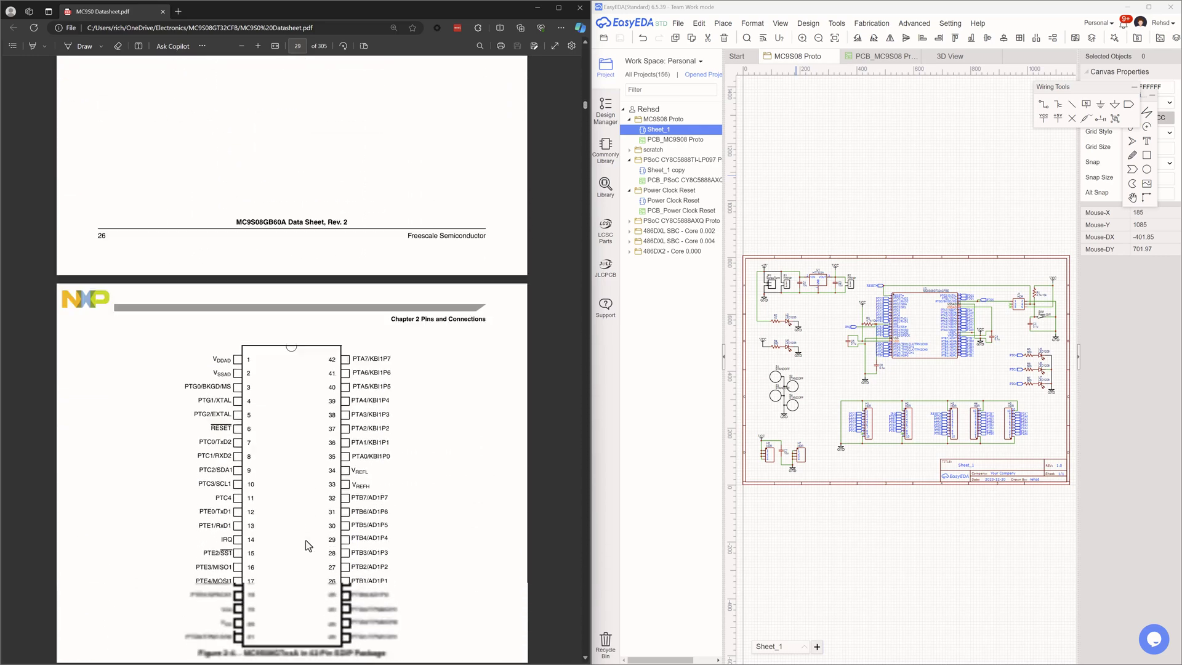
pyautogui.scroll(-3, 308, 500)
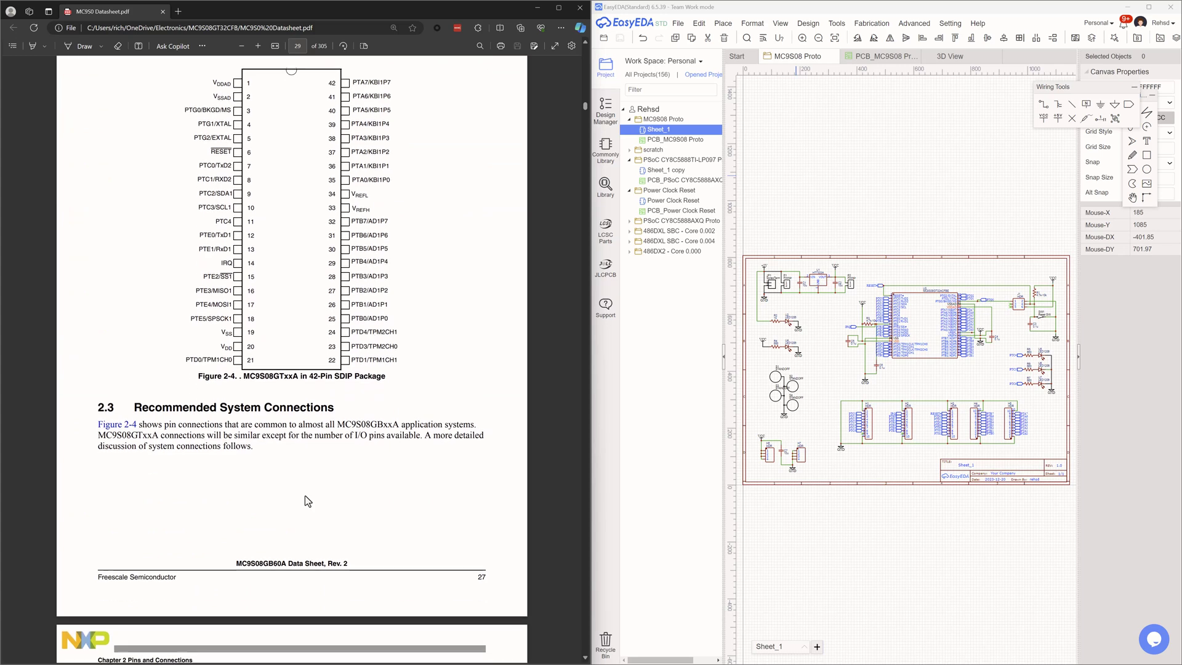
pyautogui.scroll(-9, 308, 500)
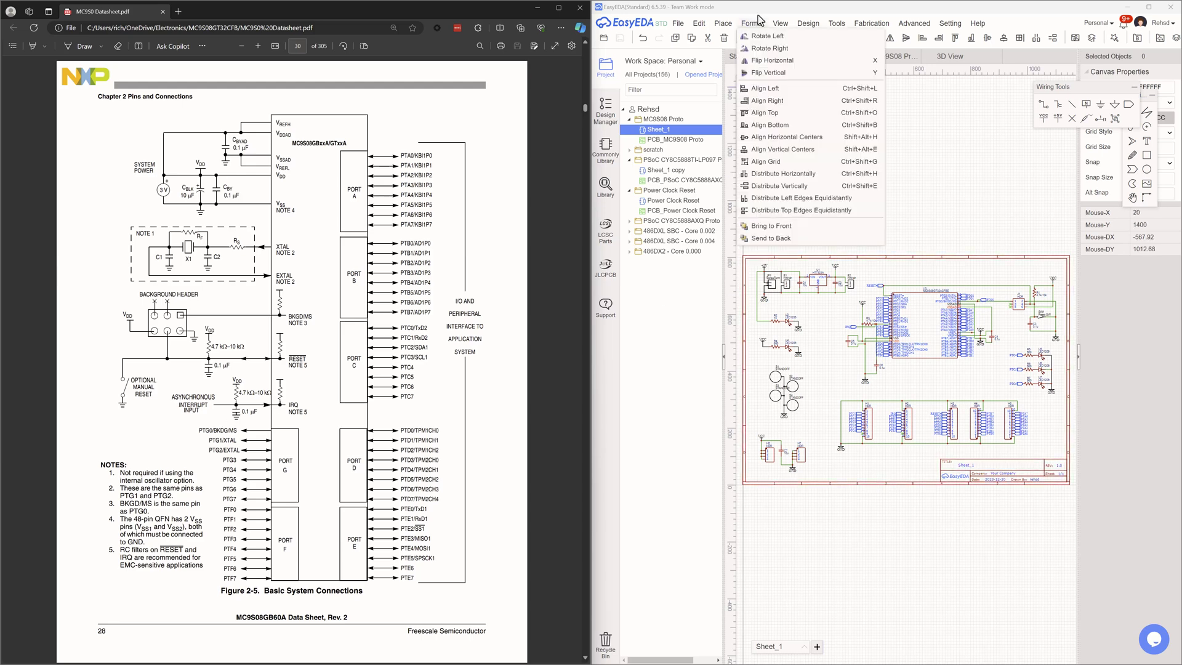
# - Switch to the MC9S08 Proto schematic in maximized EasyEDA and inspect the HT7333A regulator and MC9S08GT32ACFBE microcontroller
pyautogui.moveTo(764, 9); pyautogui.dragTo(685, 34)
pyautogui.doubleClick(685, 30)
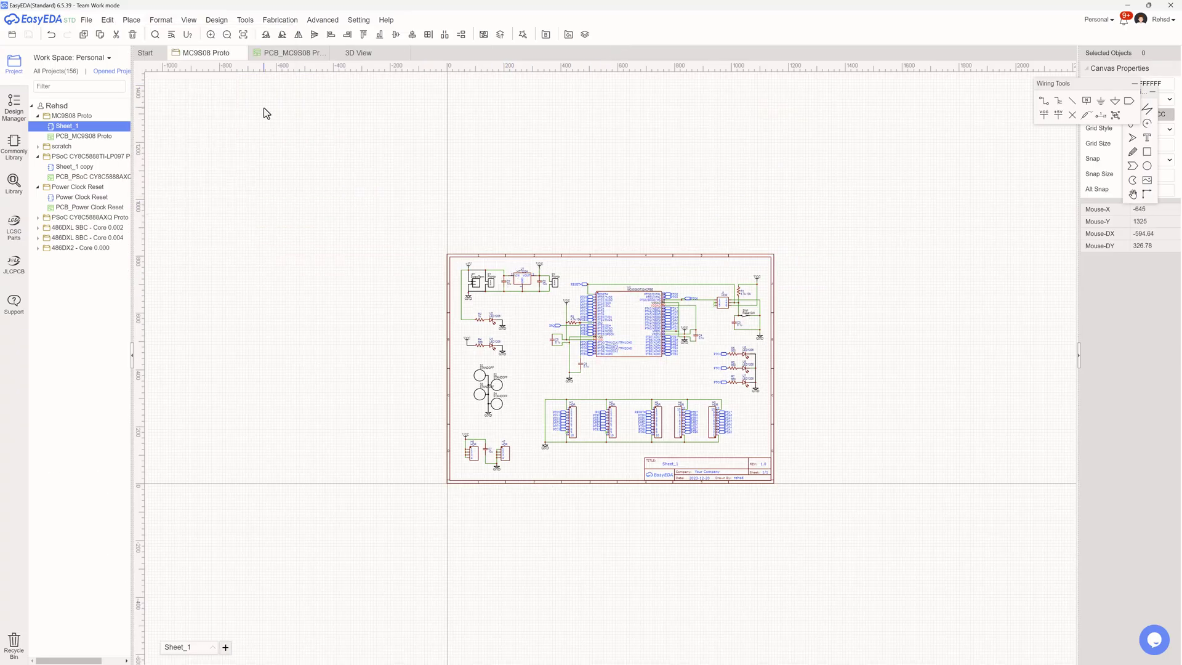
pyautogui.click(243, 34)
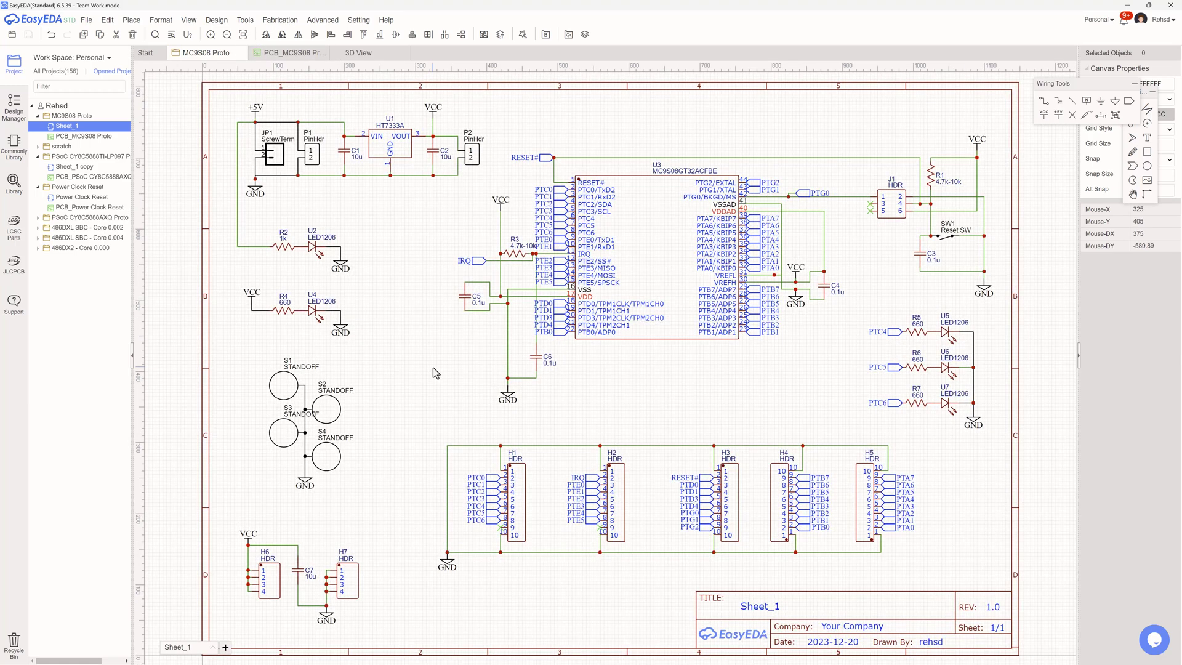
pyautogui.click(406, 160)
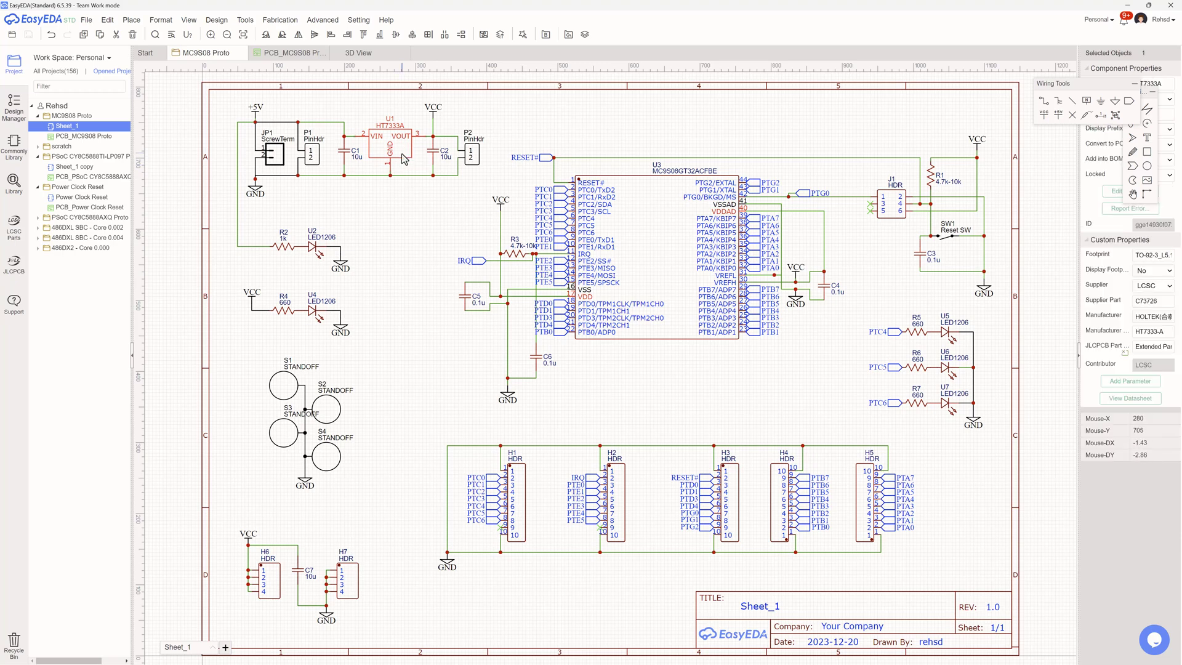
pyautogui.click(623, 192)
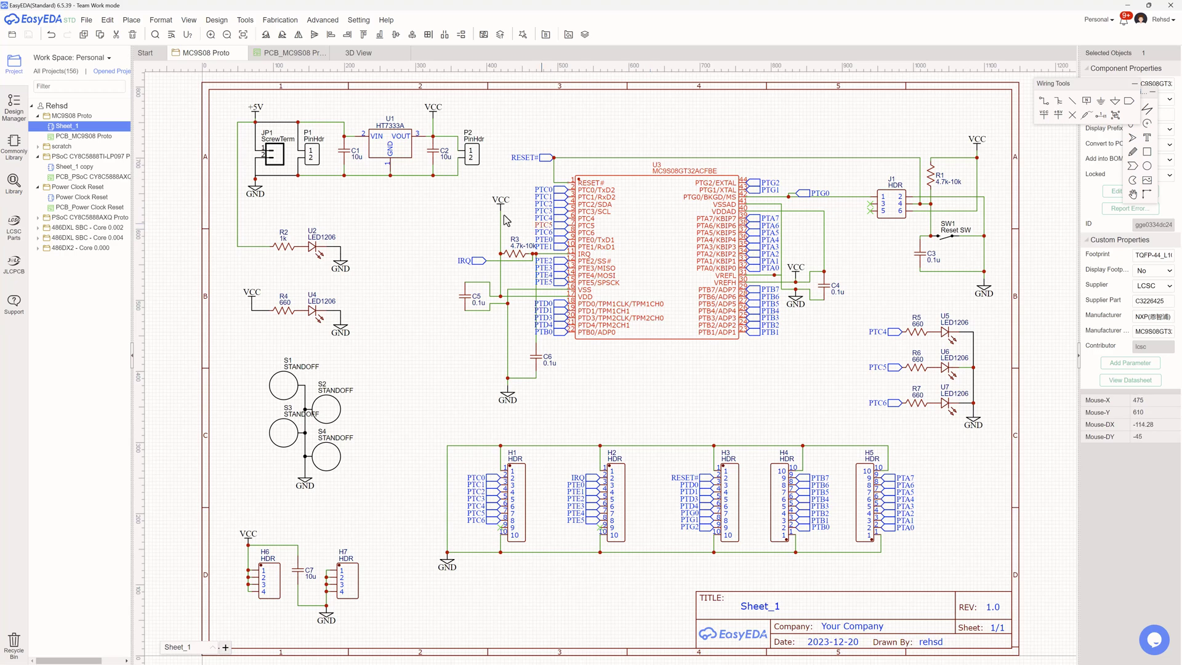
pyautogui.click(397, 150)
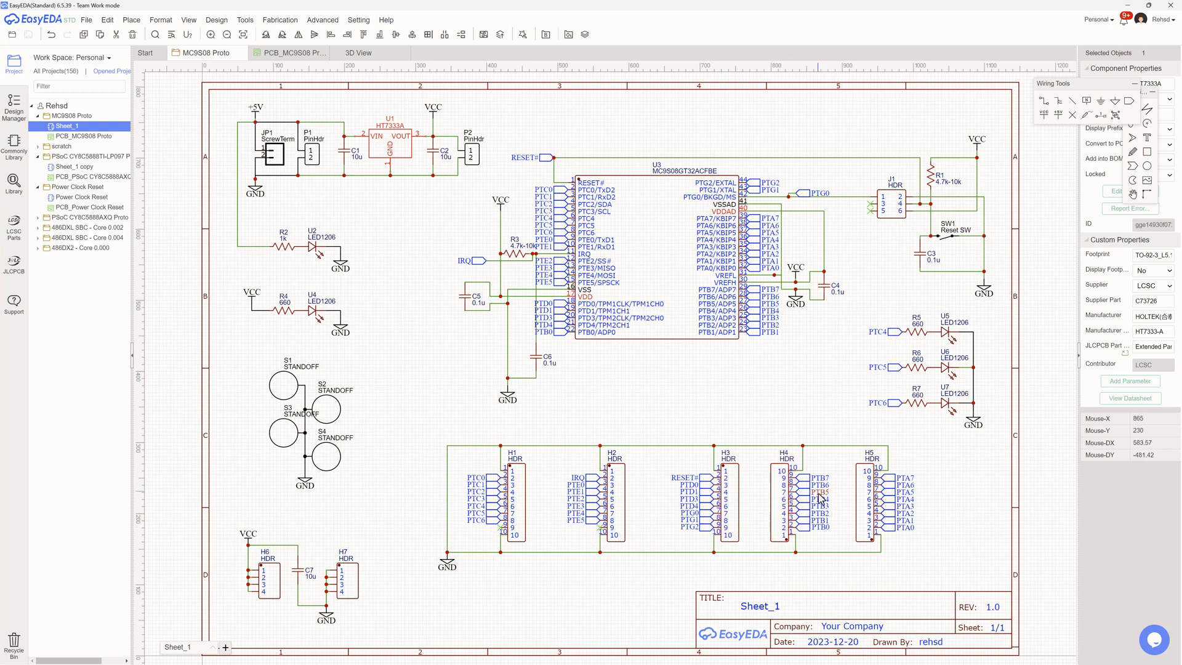
# - View the MC9S08 Proto PCB layout and examine the board's 3D model from several angles
pyautogui.click(294, 53)
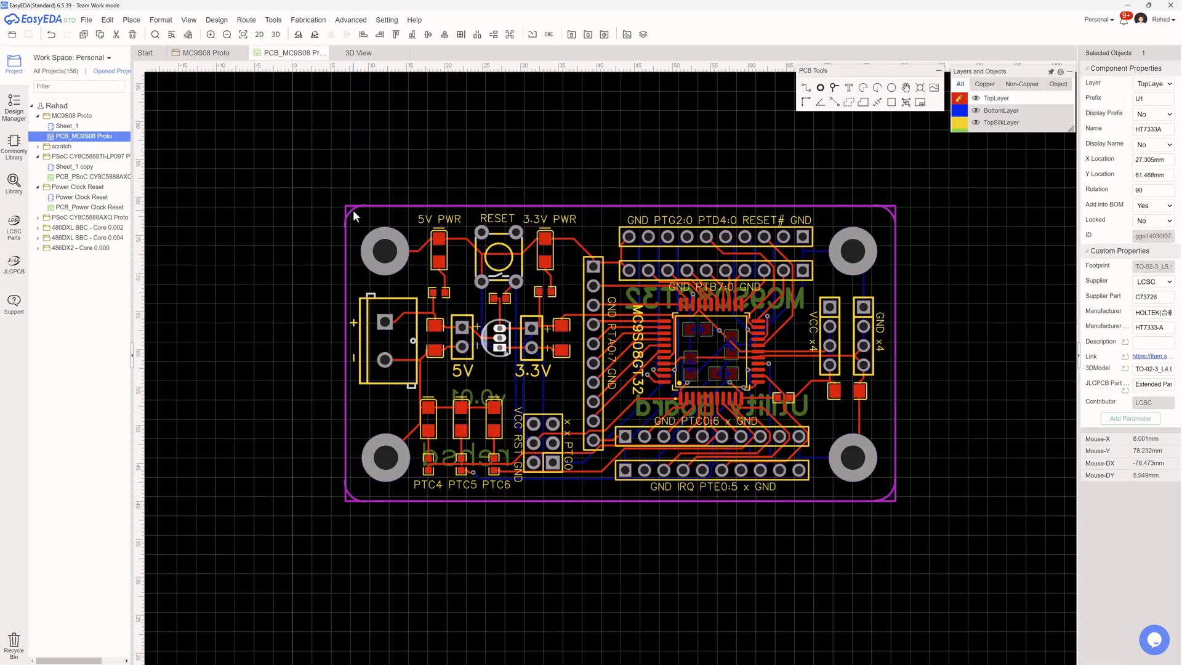
pyautogui.click(365, 54)
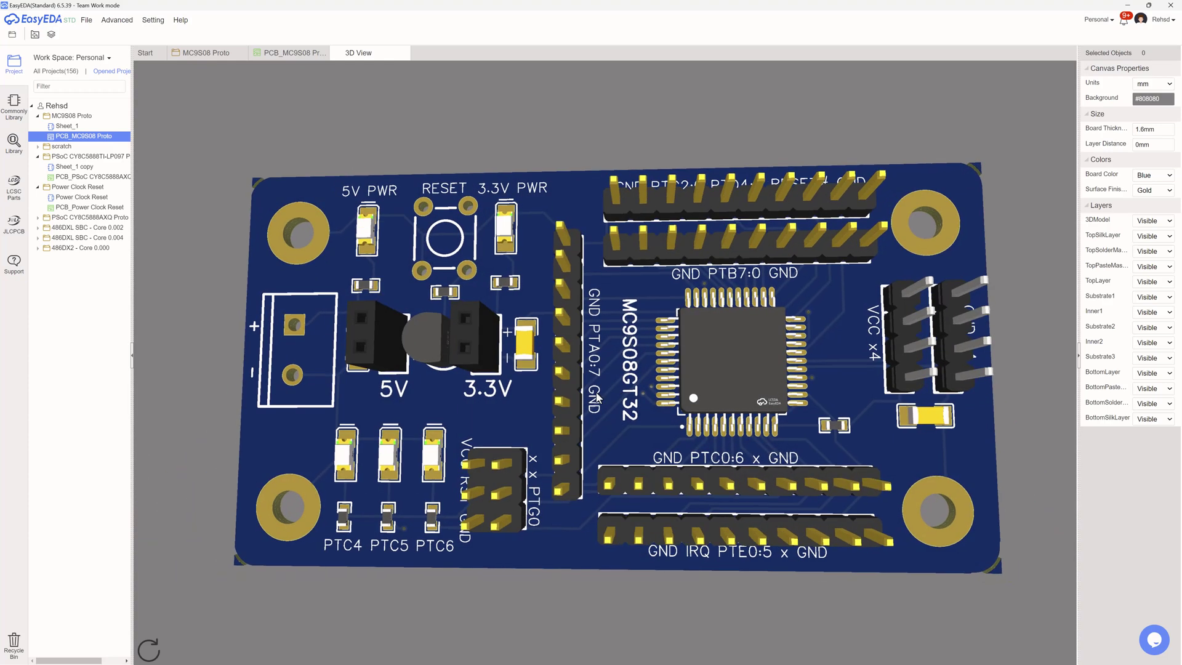
pyautogui.moveTo(597, 397); pyautogui.dragTo(645, 416)
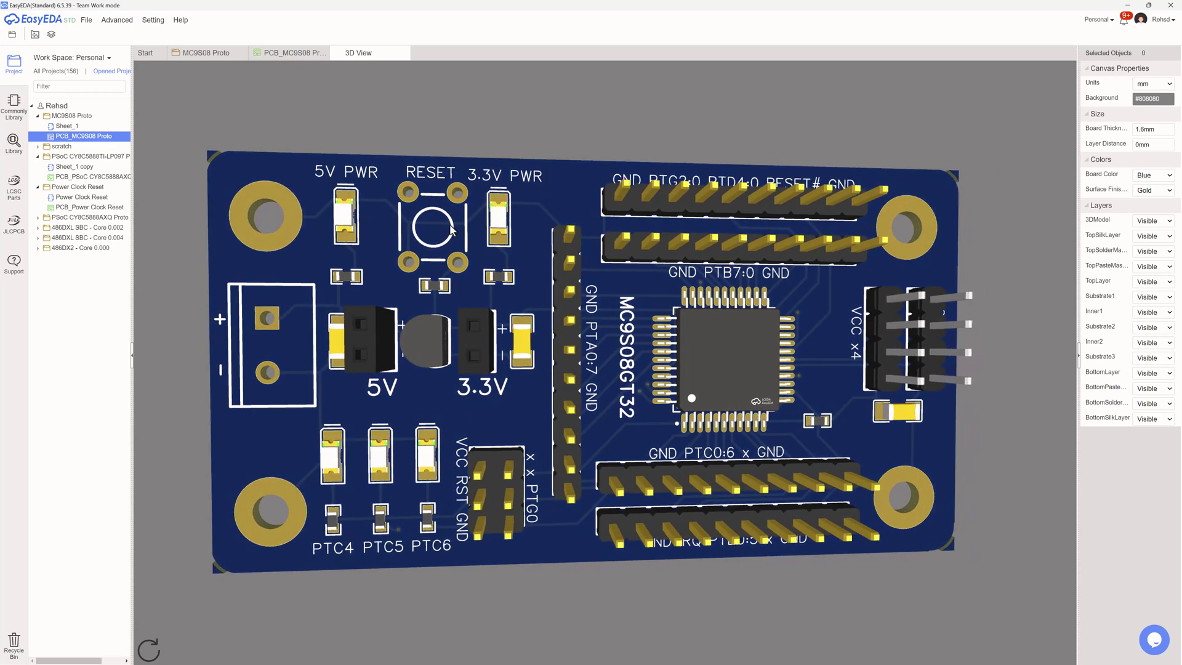
pyautogui.moveTo(435, 244); pyautogui.dragTo(430, 234)
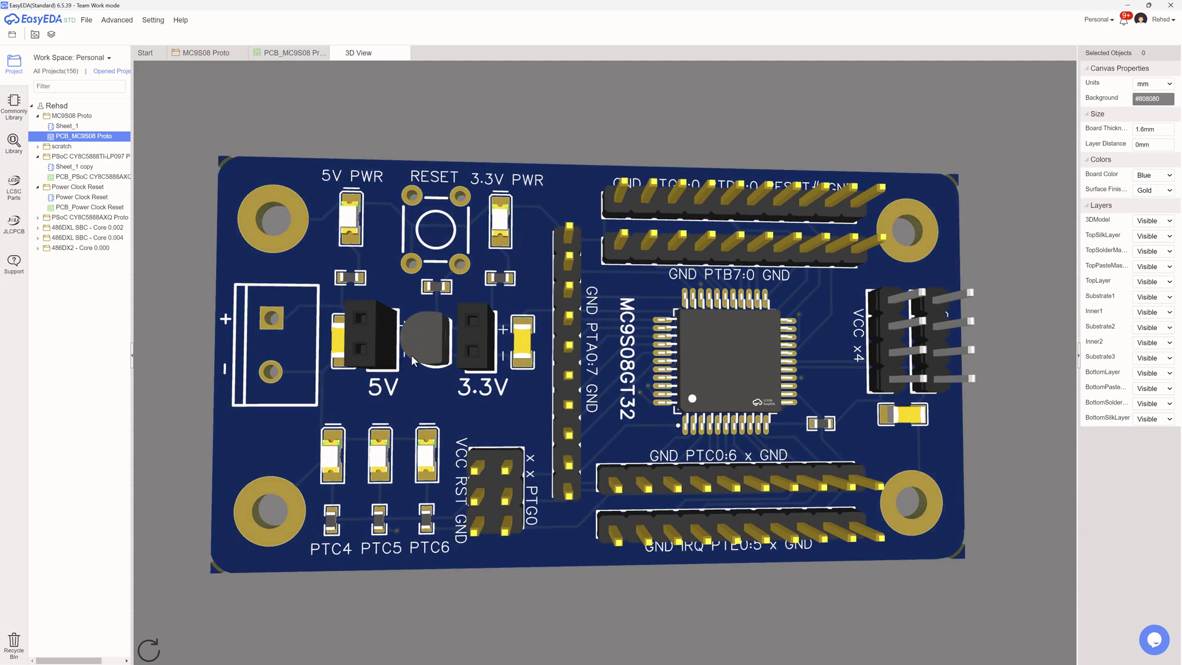
pyautogui.moveTo(475, 430); pyautogui.dragTo(365, 483)
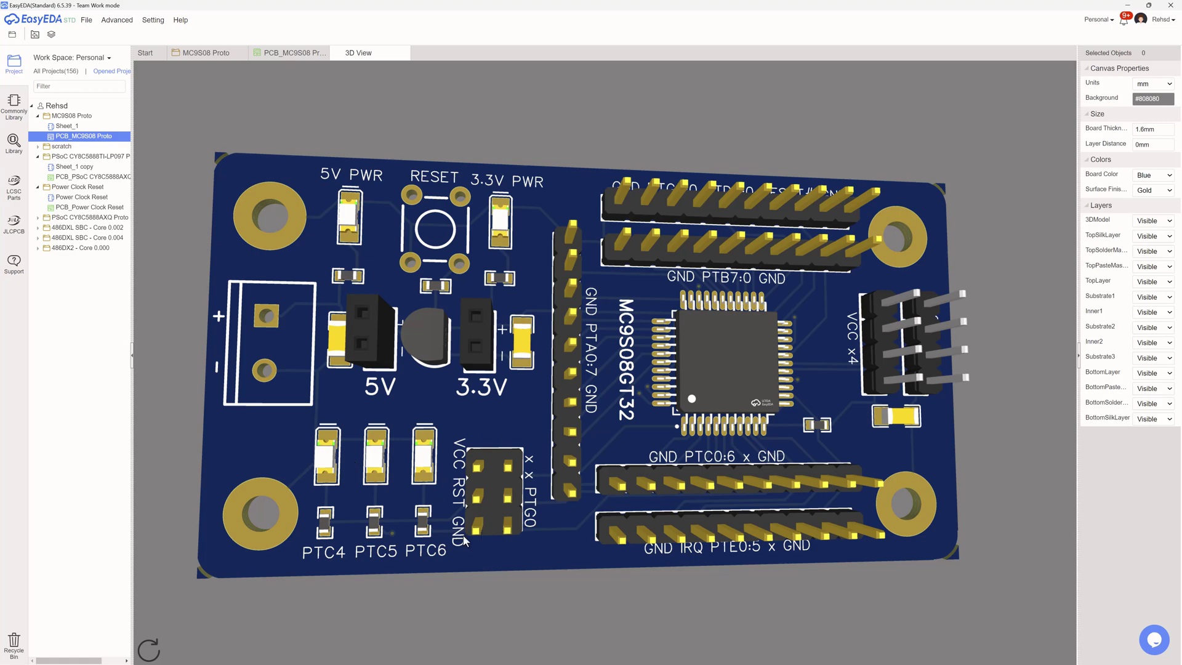
pyautogui.moveTo(486, 477); pyautogui.dragTo(849, 370)
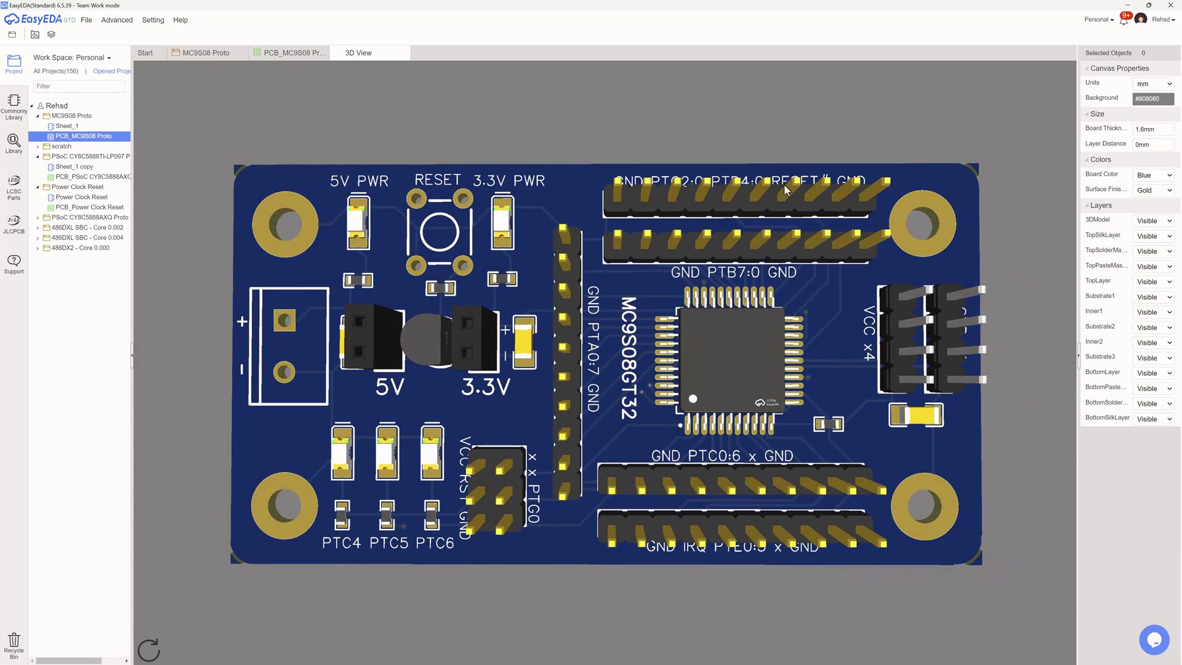
# - Inspect the top side of the board's 3D model at varying tilts, covering the pin headers, microcontroller, power parts and LEDs
pyautogui.moveTo(738, 401); pyautogui.dragTo(746, 418)
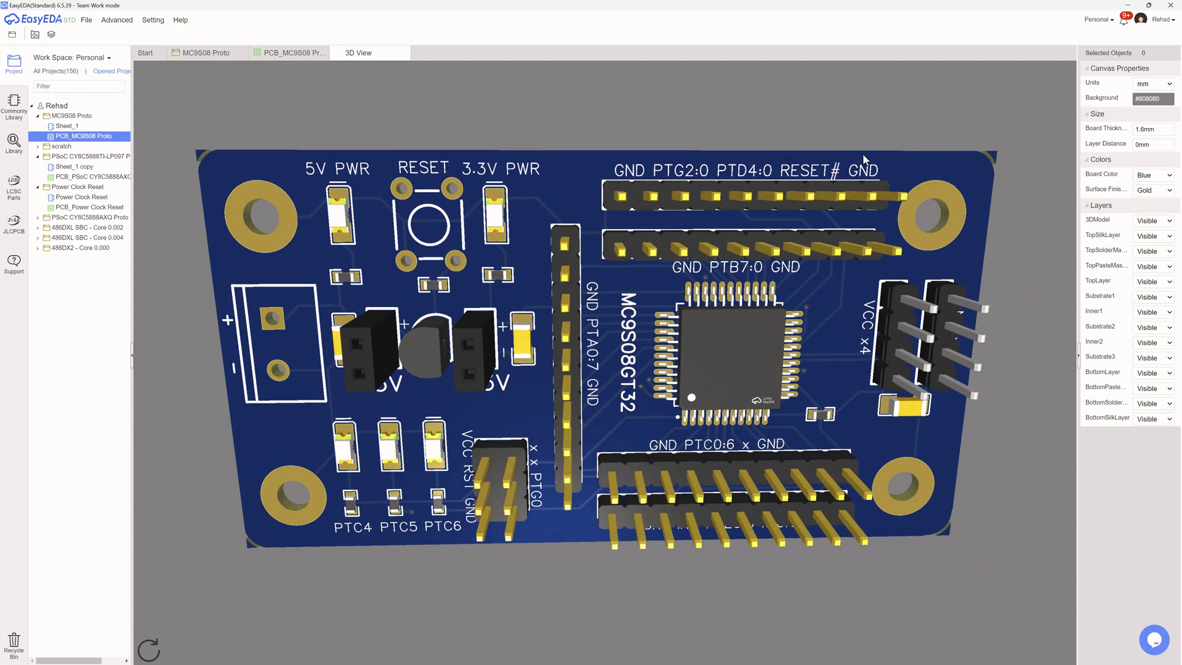
pyautogui.moveTo(764, 368); pyautogui.dragTo(739, 344)
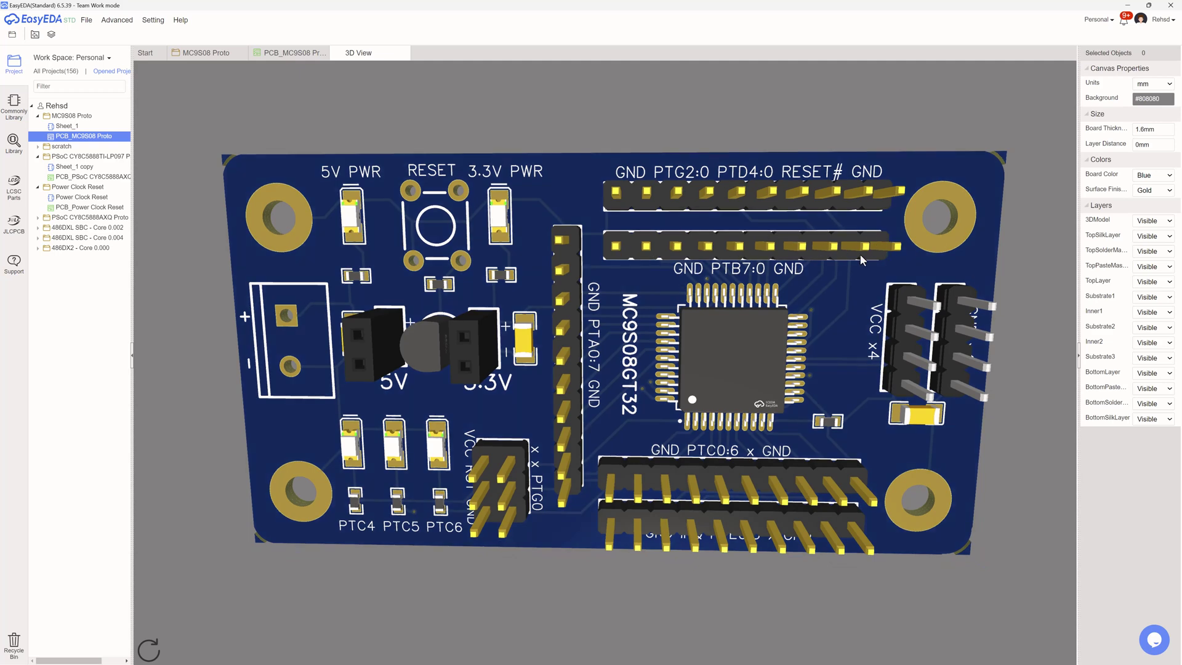
pyautogui.moveTo(863, 260); pyautogui.dragTo(625, 257)
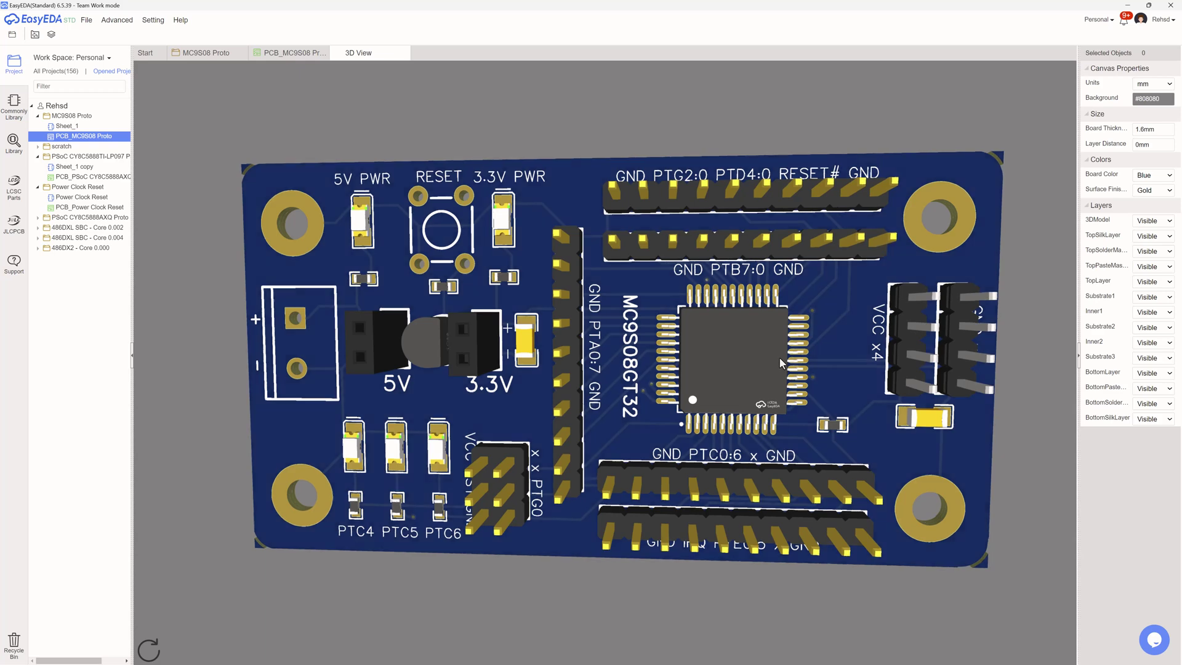
pyautogui.moveTo(779, 357); pyautogui.dragTo(654, 262)
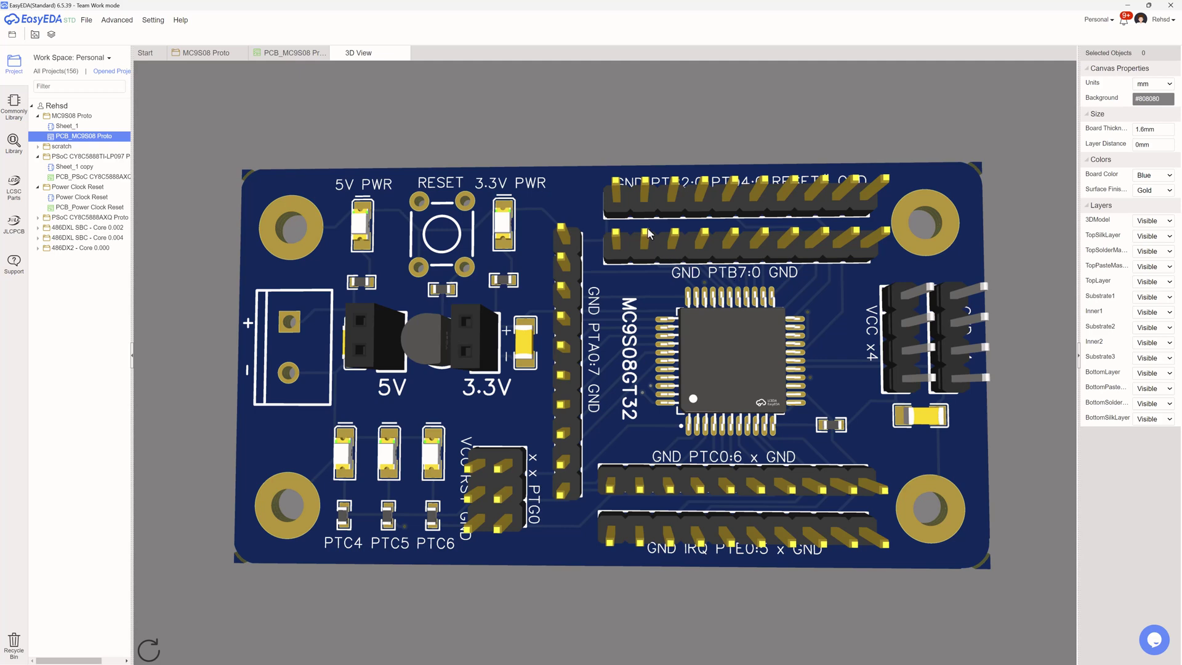
pyautogui.moveTo(848, 263); pyautogui.dragTo(825, 297)
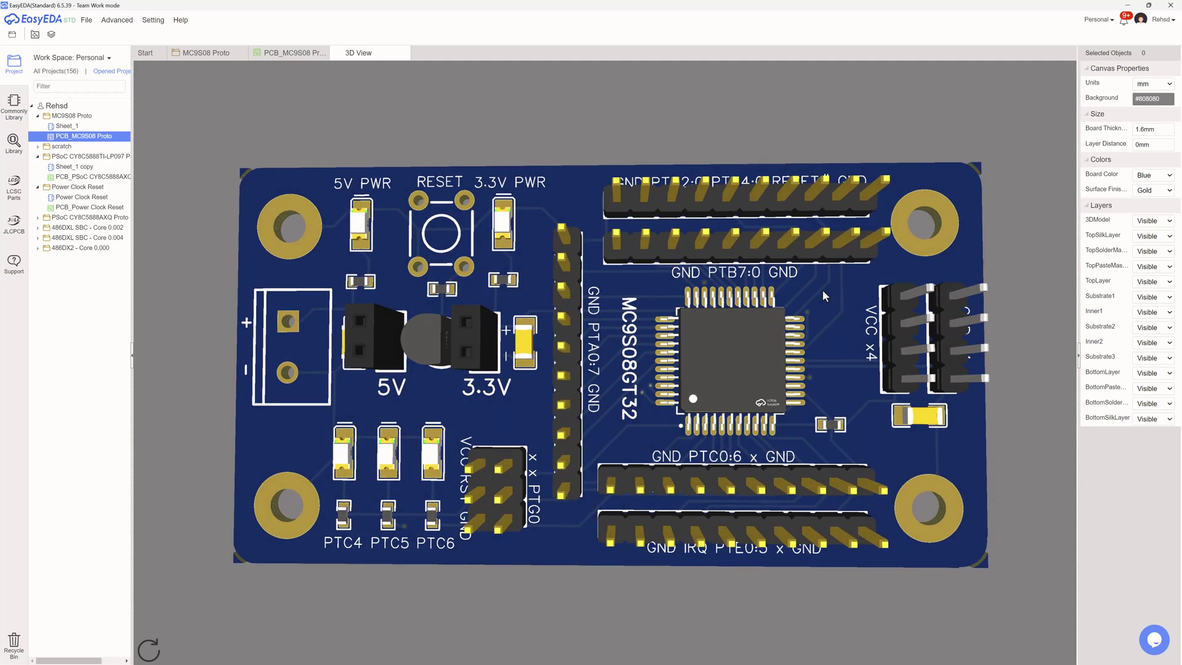
pyautogui.moveTo(823, 291); pyautogui.dragTo(849, 285)
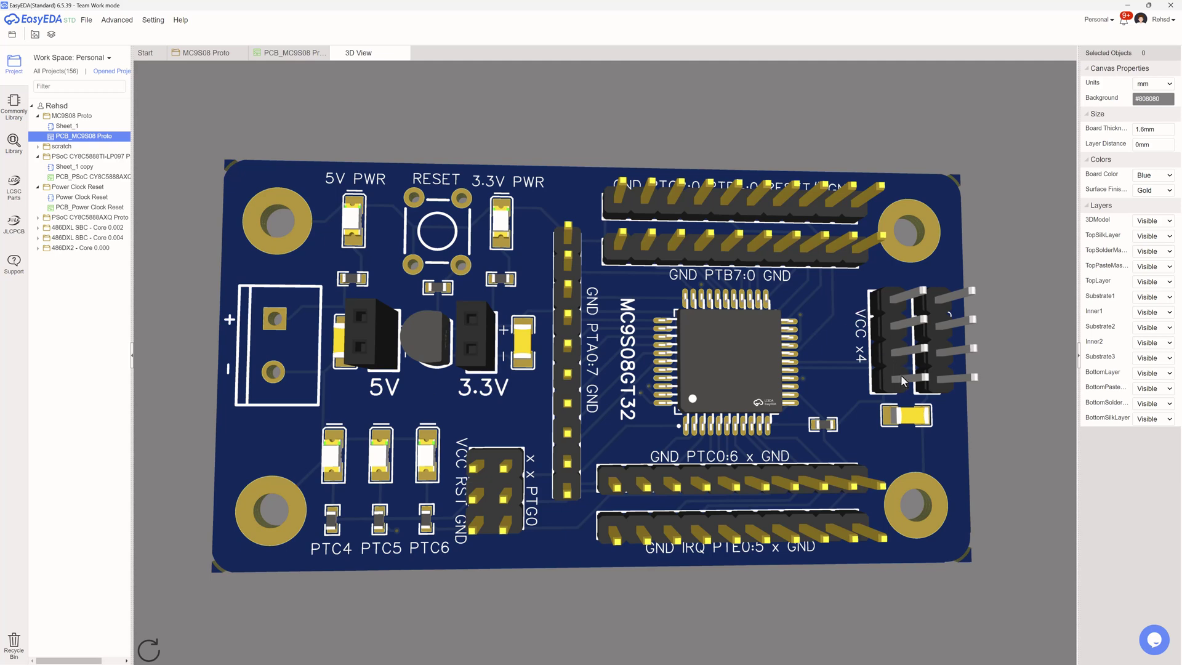
pyautogui.moveTo(431, 394); pyautogui.dragTo(406, 399)
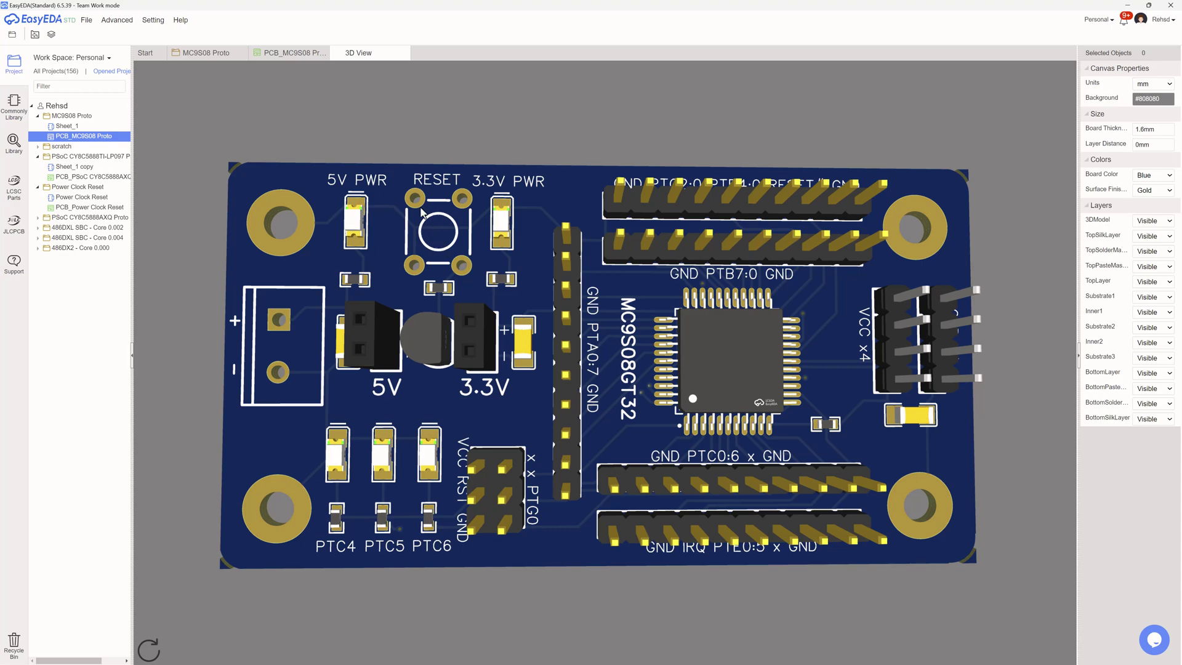
# - Flip the 3D model to examine the underside's components and silkscreen text, and turn it back to the top side
pyautogui.moveTo(843, 361); pyautogui.dragTo(478, 336)
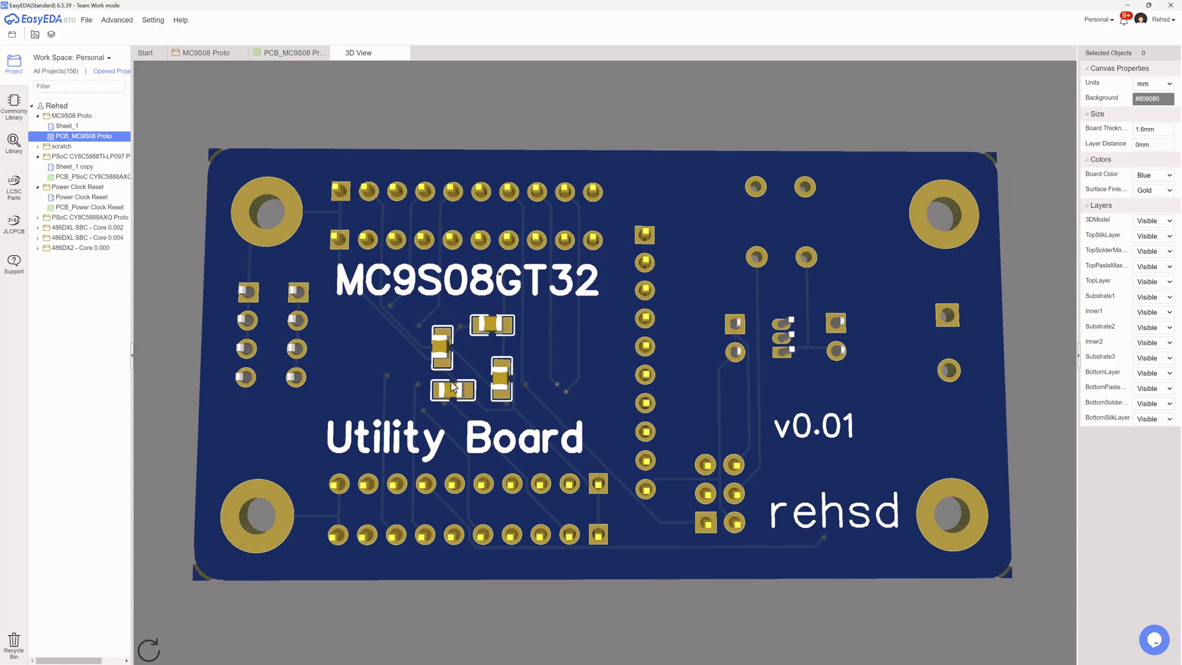
pyautogui.moveTo(414, 405); pyautogui.dragTo(681, 389)
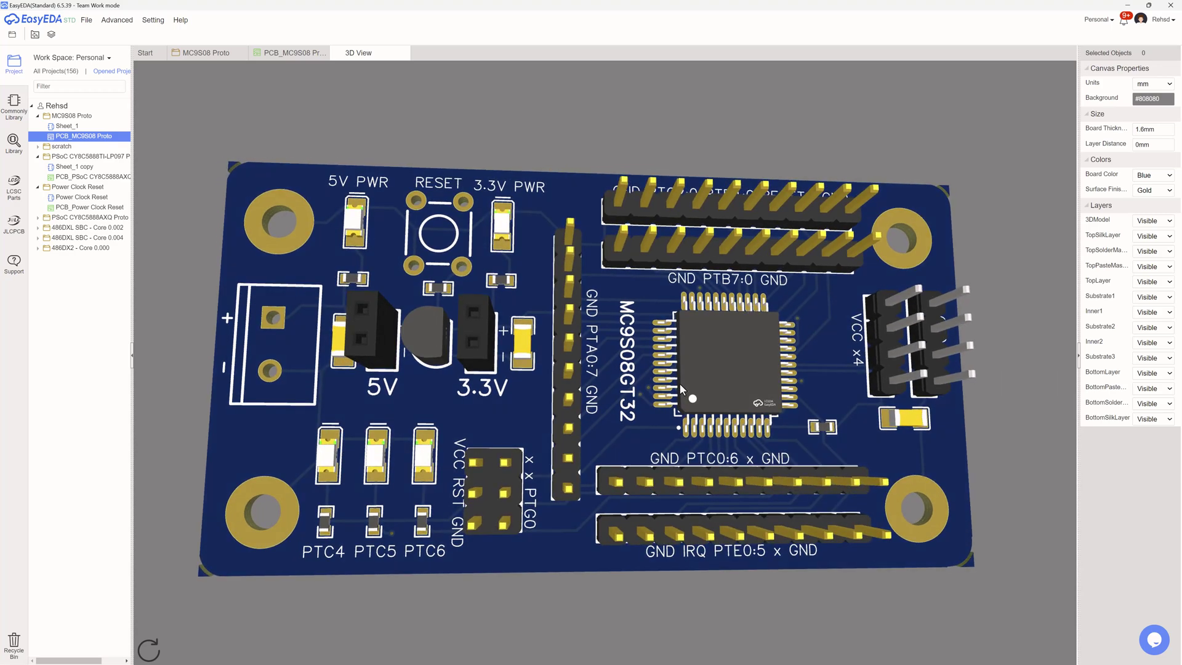
pyautogui.moveTo(635, 381); pyautogui.dragTo(611, 392)
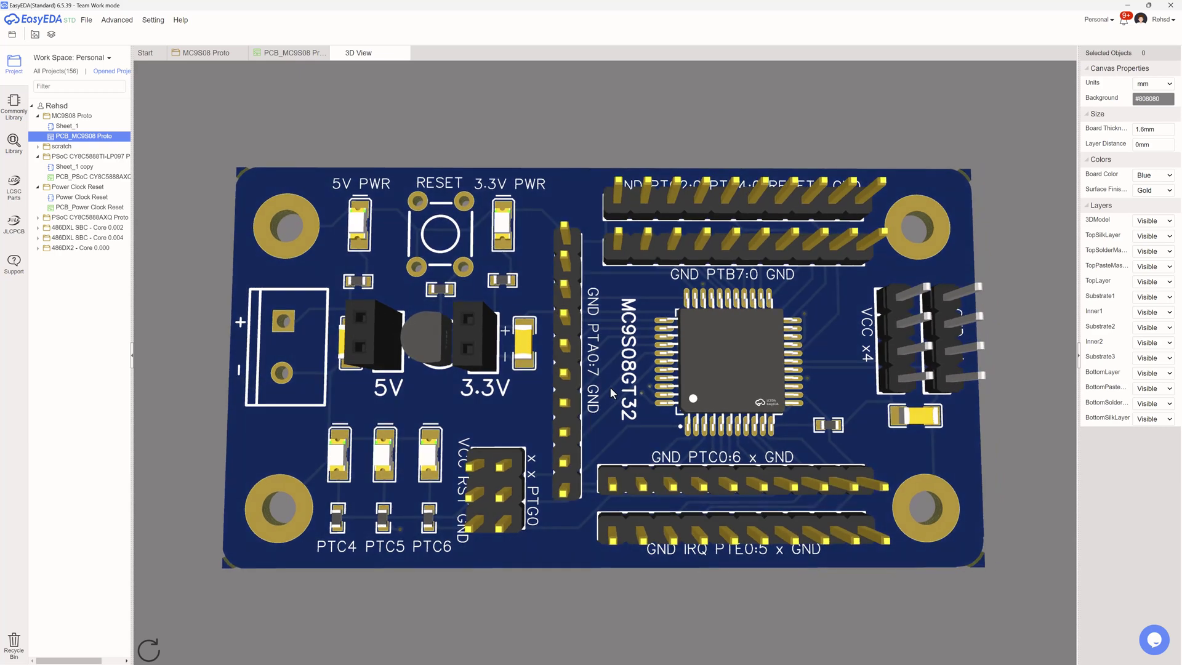
pyautogui.moveTo(609, 386); pyautogui.dragTo(671, 335)
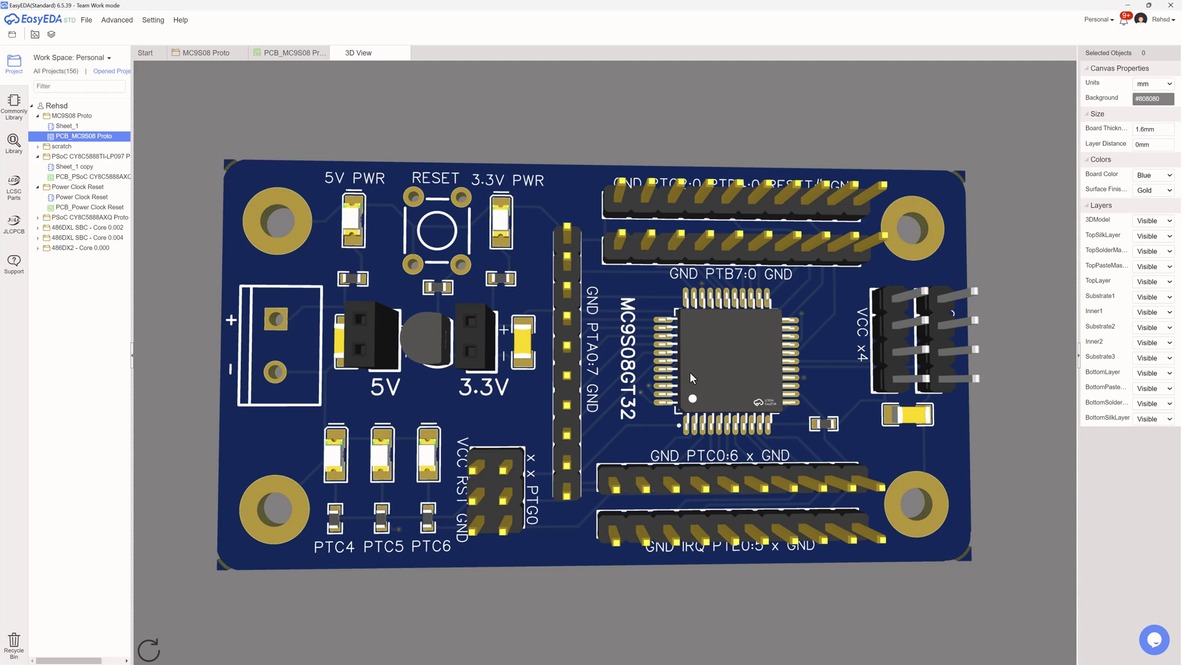
pyautogui.moveTo(689, 372); pyautogui.dragTo(678, 381)
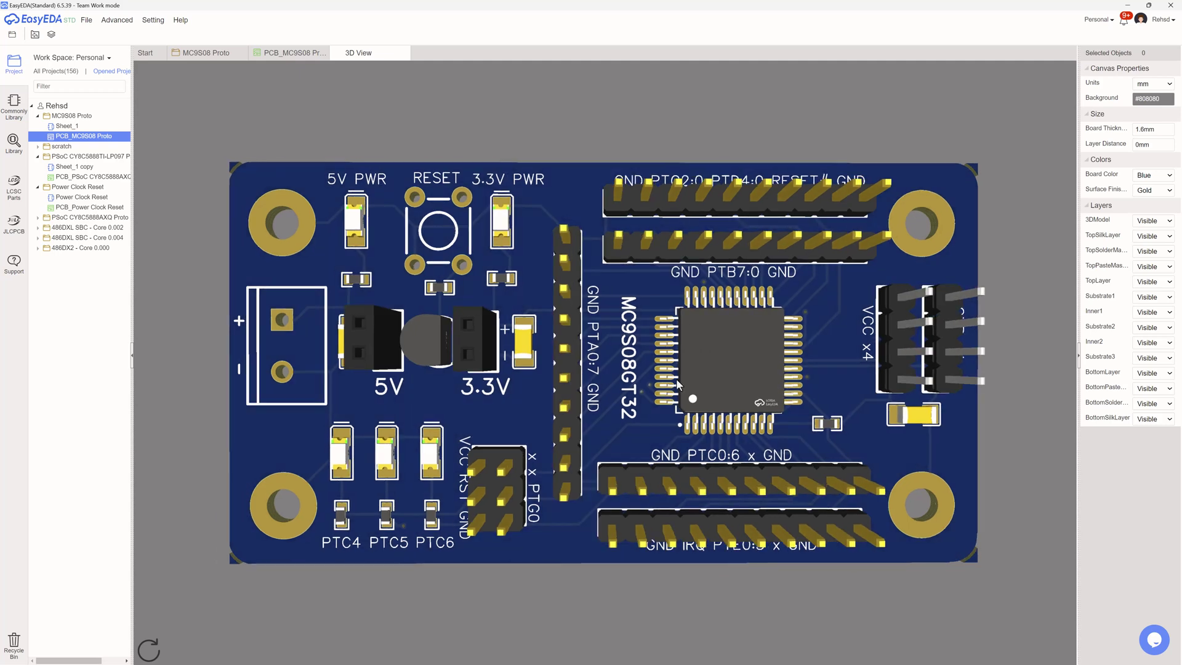
# - Open the PCB layout's Gerber fabrication dialog without running the design rule check, review the board's dimensions and JLCPCB pricing, and close it
pyautogui.click(295, 56)
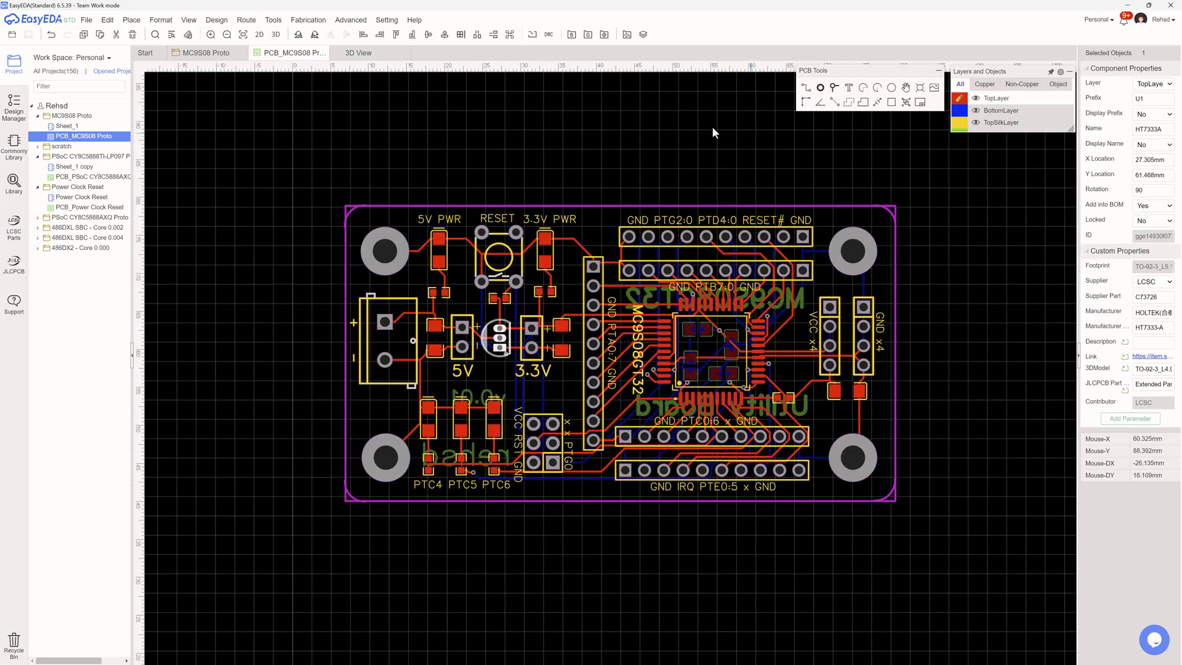
pyautogui.click(344, 21)
pyautogui.moveTo(307, 20)
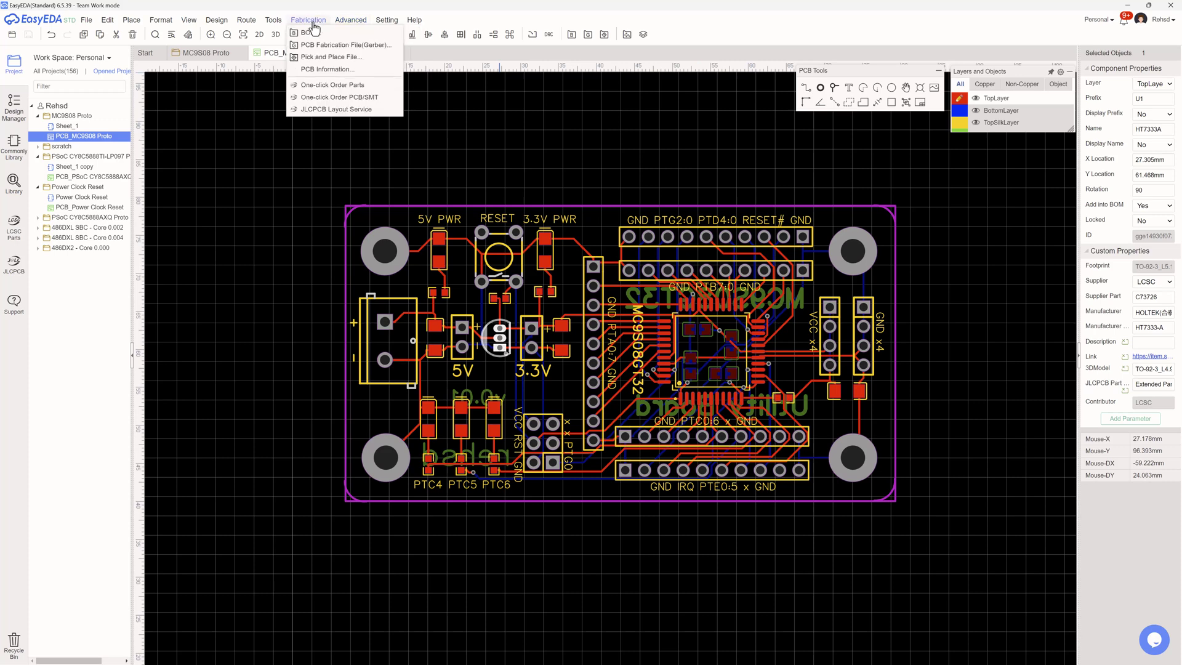
pyautogui.click(317, 44)
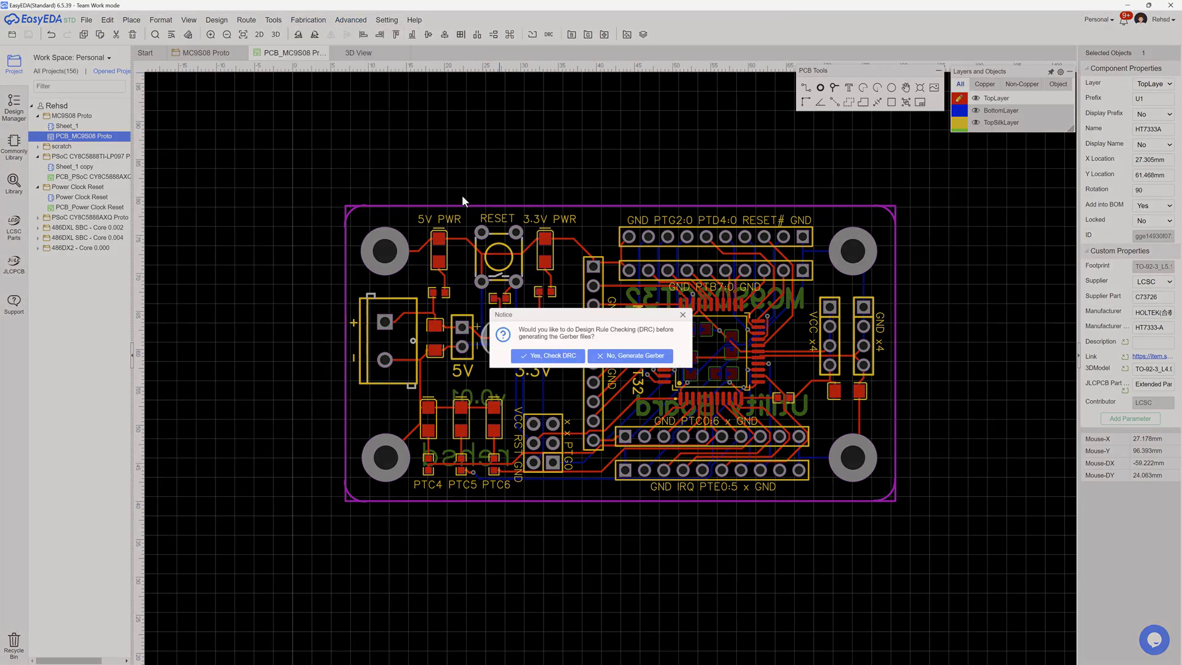
pyautogui.click(615, 356)
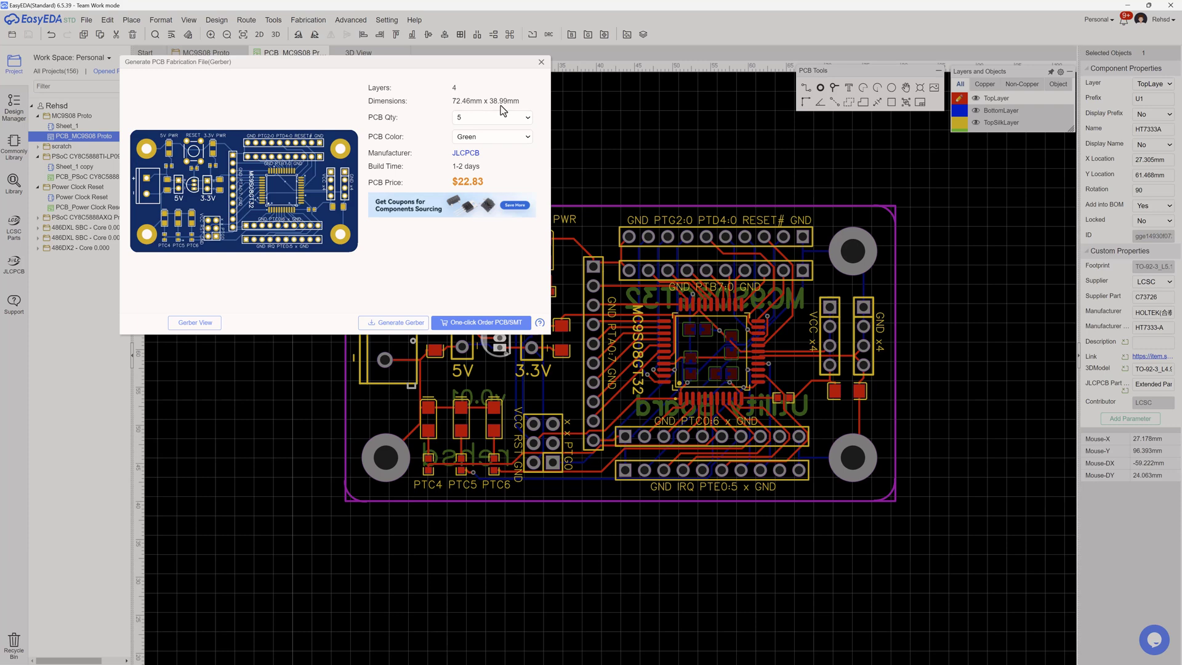
pyautogui.moveTo(490, 68)
pyautogui.mouseDown()
pyautogui.moveTo(515, 125)
pyautogui.moveTo(495, 82)
pyautogui.mouseUp()
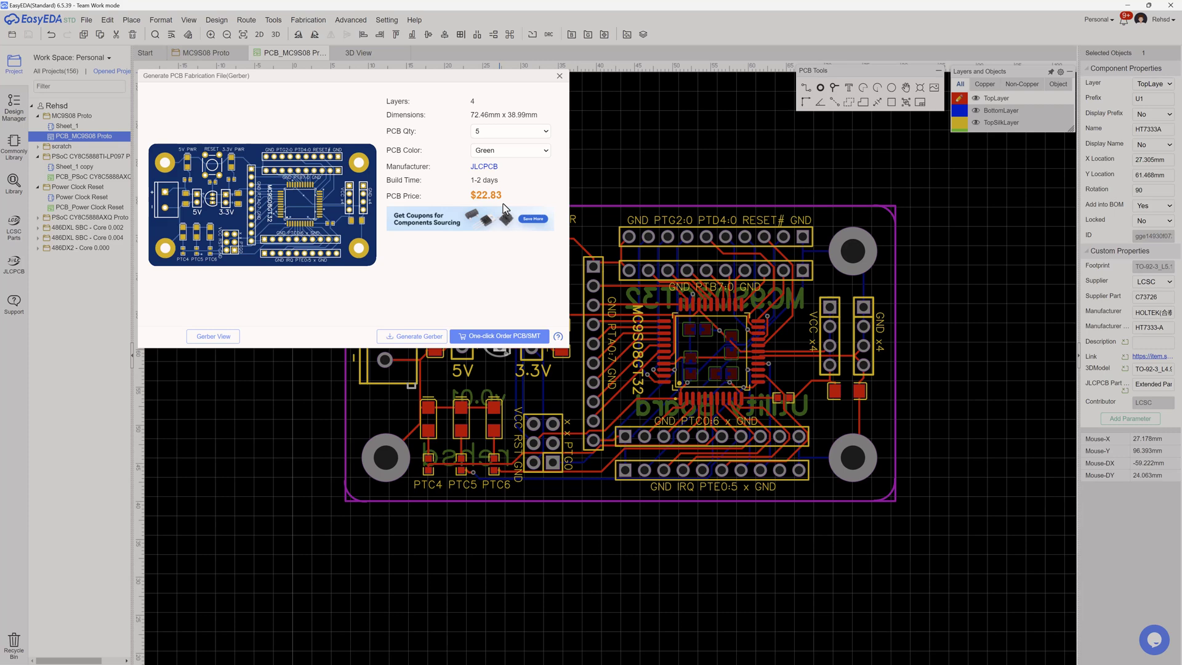
pyautogui.click(559, 77)
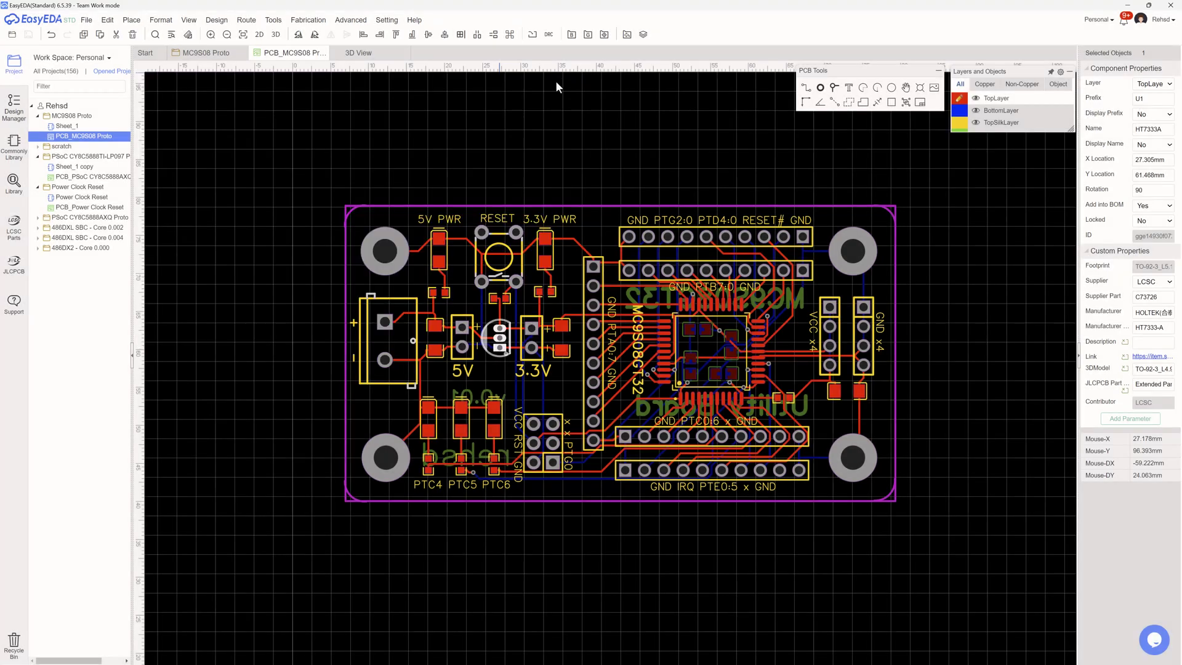
# - Return to the board's 3D model and tilt it for another view of the top side
pyautogui.click(361, 53)
pyautogui.moveTo(450, 217); pyautogui.dragTo(578, 308)
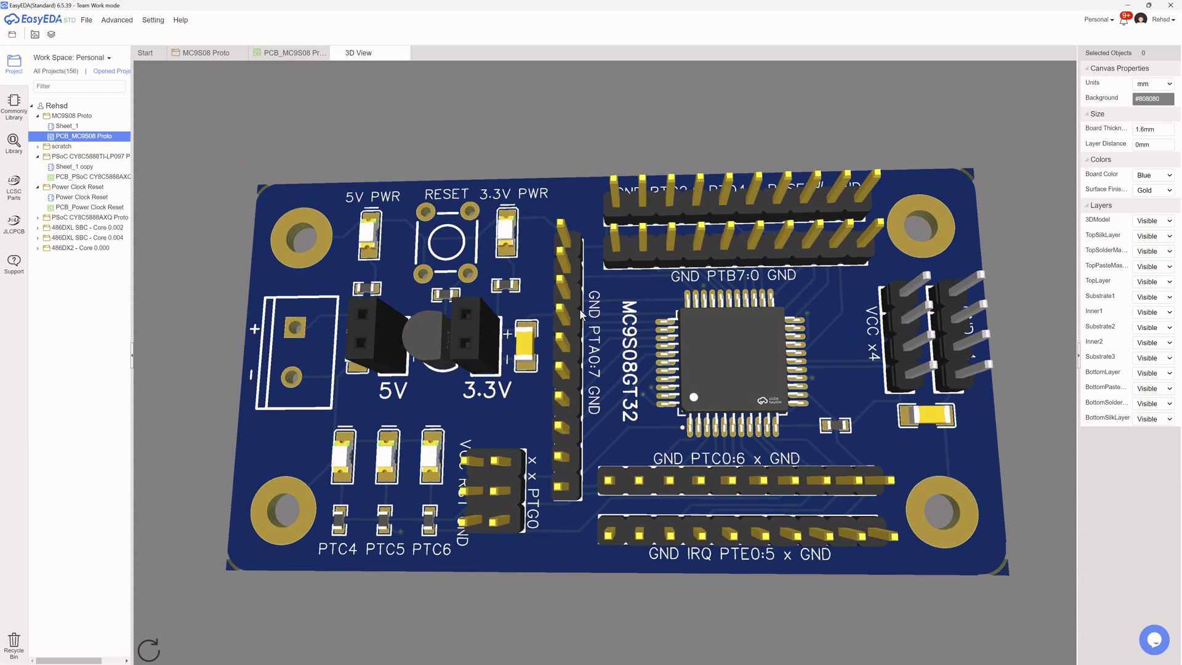